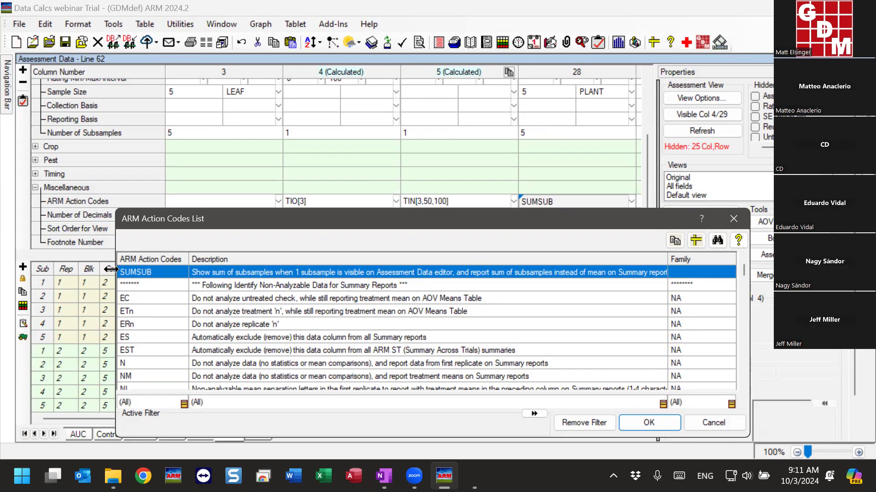
- Close the action codes list and review column 28's COUNT rating type, SUMSUB action code and subsample values for plot 102
{"action": "left_click", "coordinate": [734, 222]}
{"action": "scroll", "coordinate": [636, 193], "scroll_direction": "up", "scroll_amount": 3}
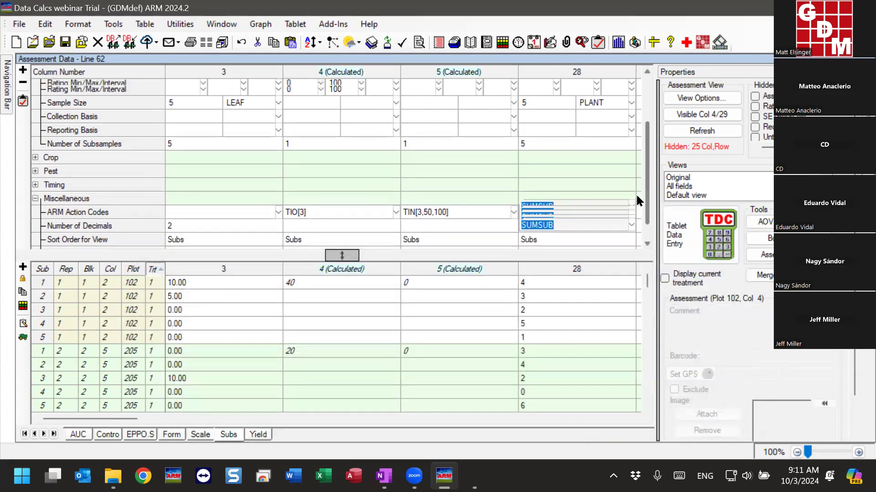
{"action": "scroll", "coordinate": [644, 169], "scroll_direction": "up", "scroll_amount": 3}
{"action": "left_click", "coordinate": [580, 153]}
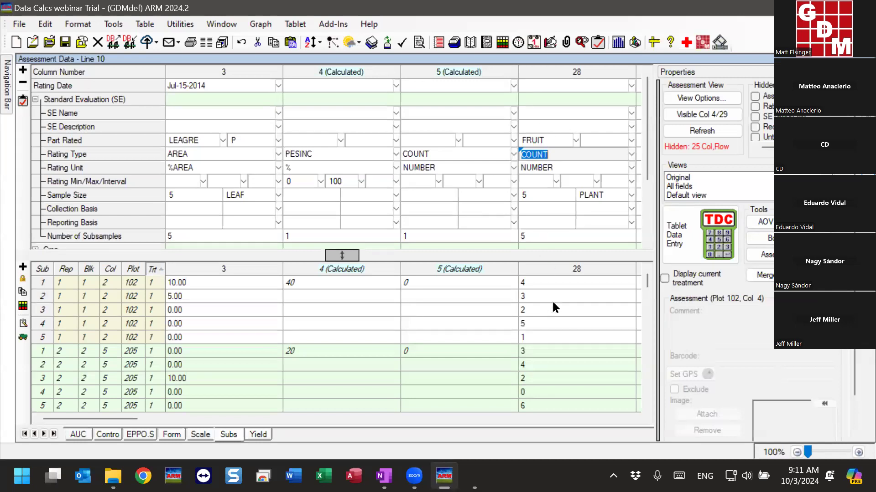
{"action": "scroll", "coordinate": [546, 218], "scroll_direction": "down", "scroll_amount": 3}
{"action": "left_click", "coordinate": [546, 202]}
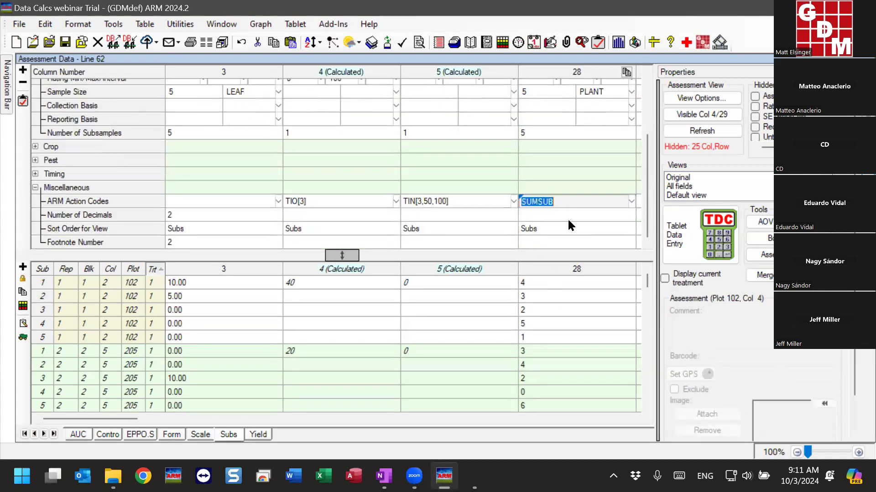
{"action": "left_click_drag", "start_coordinate": [561, 283], "coordinate": [557, 337]}
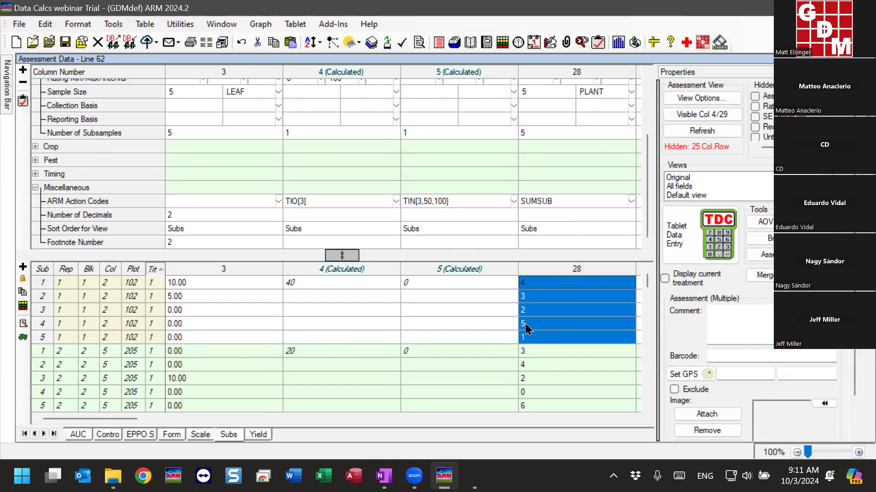
{"action": "left_click", "coordinate": [442, 282]}
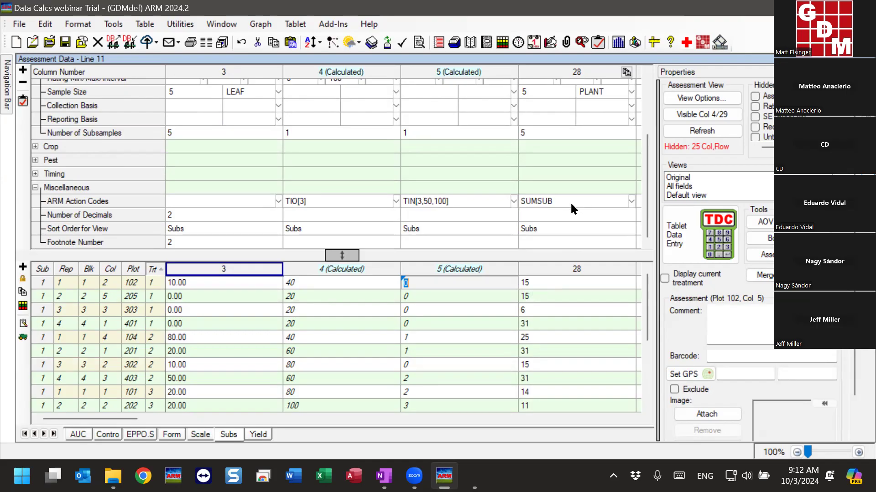
- Open the data transformation settings for assessment column 3
{"action": "left_click", "coordinate": [209, 283]}
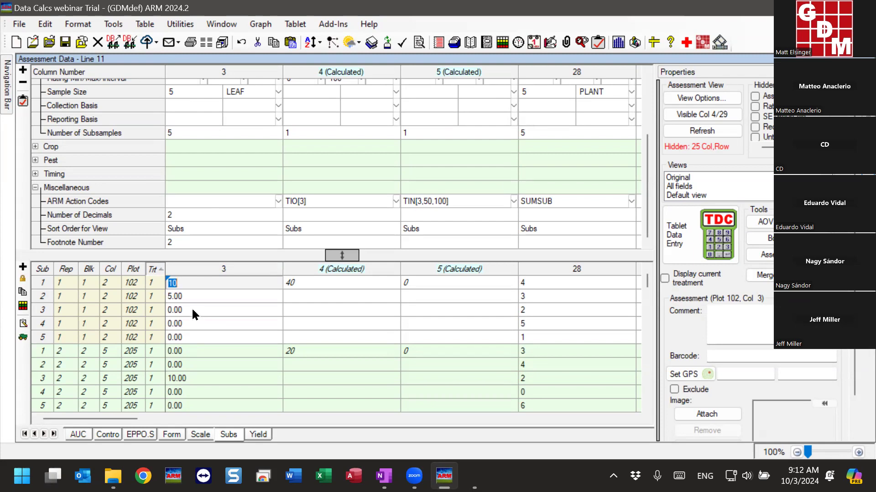
{"action": "left_click", "coordinate": [179, 308]}
{"action": "left_click", "coordinate": [178, 282]}
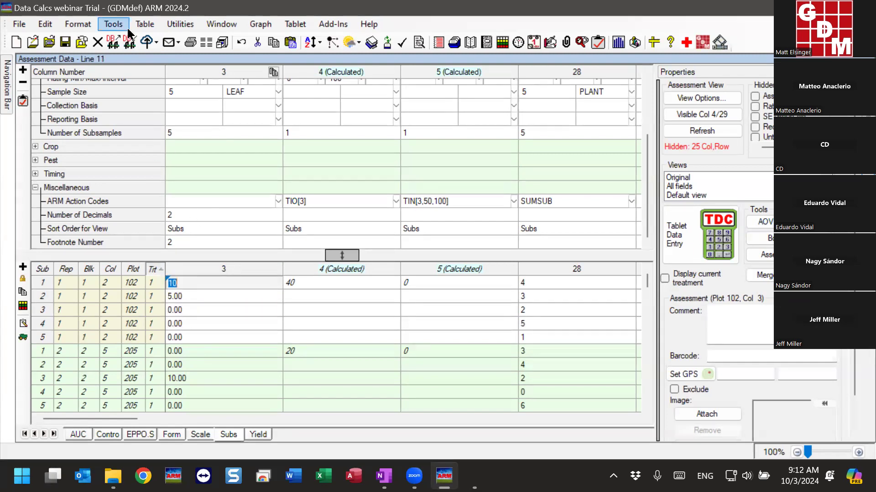
{"action": "left_click", "coordinate": [114, 25]}
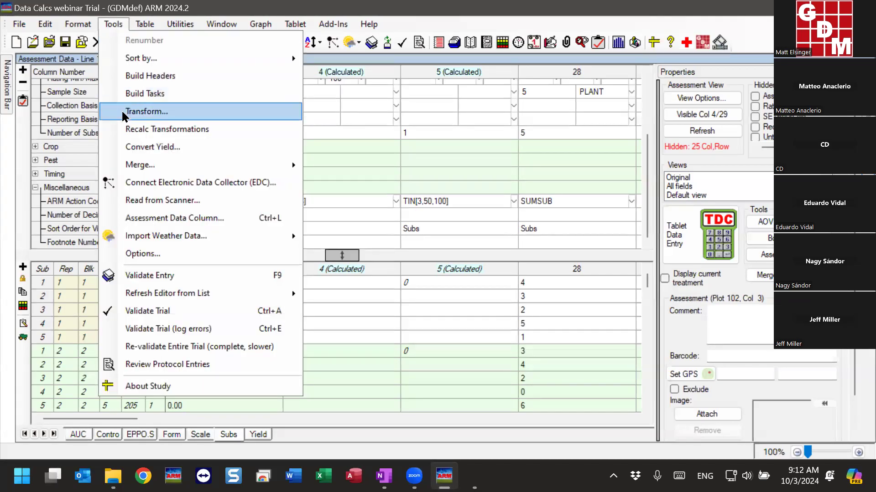
{"action": "left_click", "coordinate": [189, 111]}
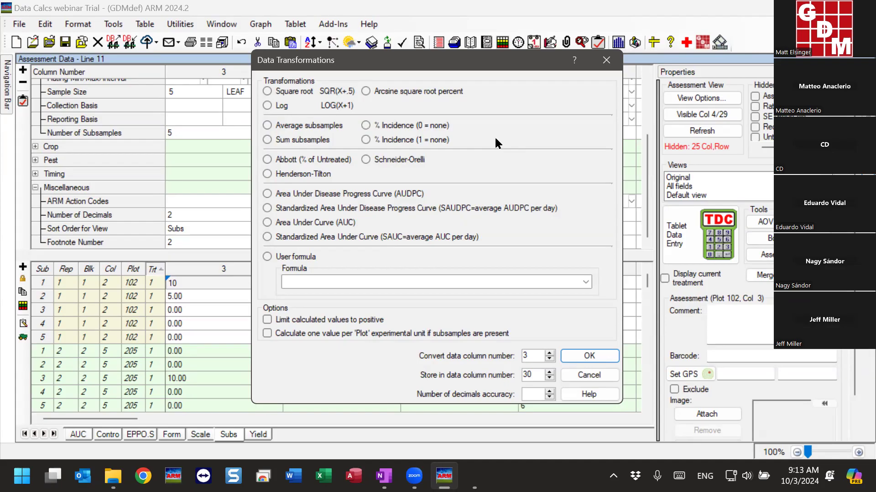
- Try the Average subsamples, Sum subsamples and % Incidence (1 = none) transformation options for column 3
{"action": "left_click", "coordinate": [284, 127]}
{"action": "left_click", "coordinate": [284, 140]}
{"action": "left_click", "coordinate": [280, 129]}
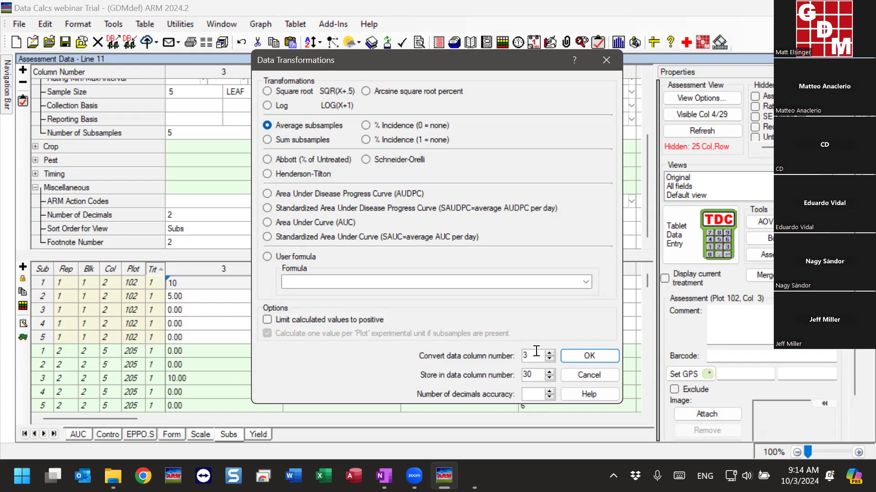
{"action": "double_click", "coordinate": [533, 375]}
{"action": "left_click_drag", "start_coordinate": [436, 67], "coordinate": [312, 93]}
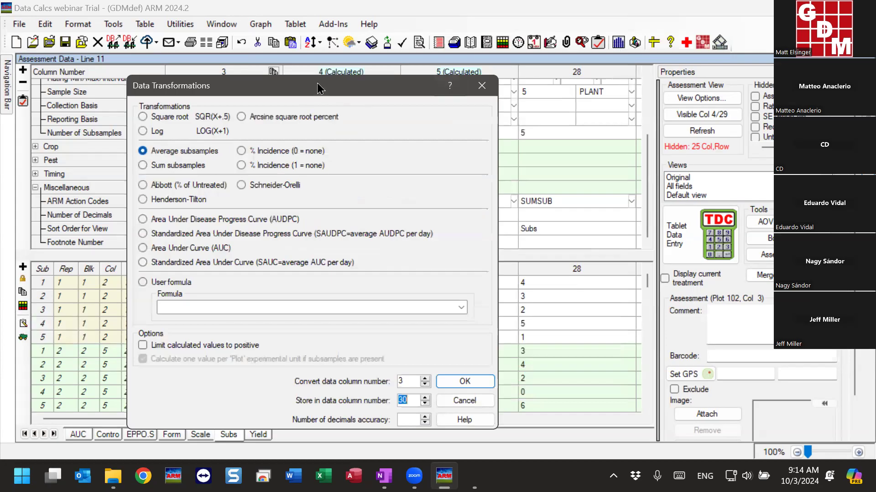
{"action": "left_click_drag", "start_coordinate": [318, 88], "coordinate": [304, 49]}
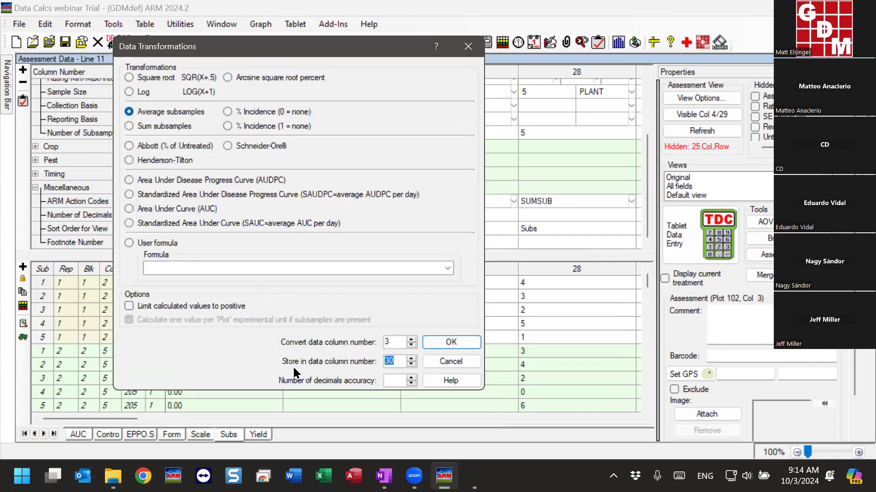
{"action": "left_click", "coordinate": [391, 381]}
{"action": "left_click_drag", "start_coordinate": [251, 57], "coordinate": [367, 62]}
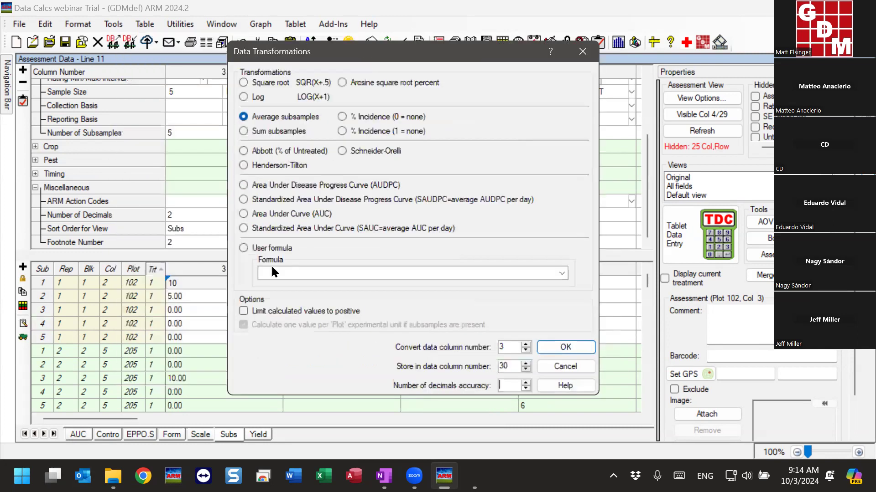
{"action": "left_click", "coordinate": [369, 118]}
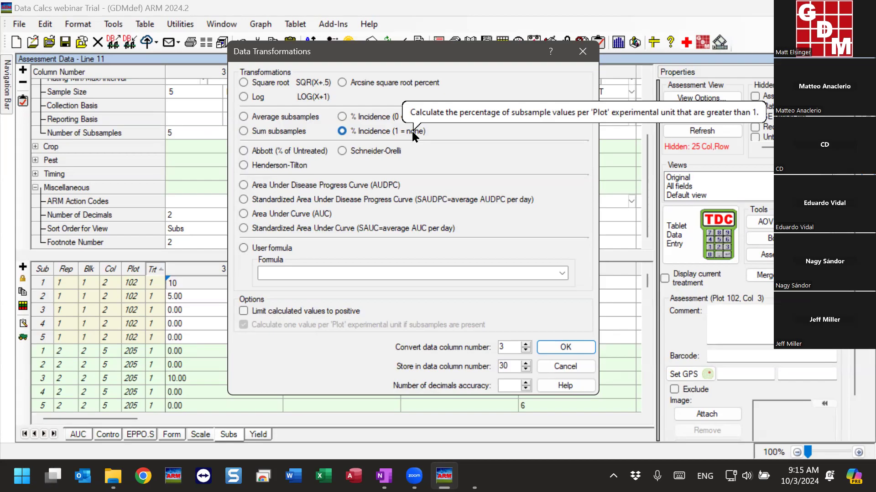
{"action": "left_click_drag", "start_coordinate": [334, 59], "coordinate": [530, 66]}
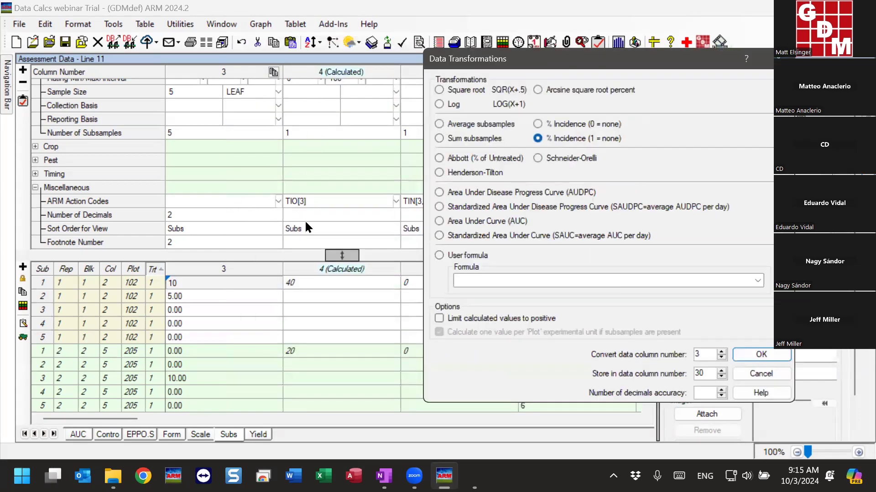
- Transform column 3 with % Incidence (0 = none), storing the result in column 4 and overwriting its existing data
{"action": "left_click", "coordinate": [538, 124]}
{"action": "double_click", "coordinate": [695, 374]}
{"action": "type", "text": "4"}
{"action": "left_click_drag", "start_coordinate": [638, 60], "coordinate": [621, 44]}
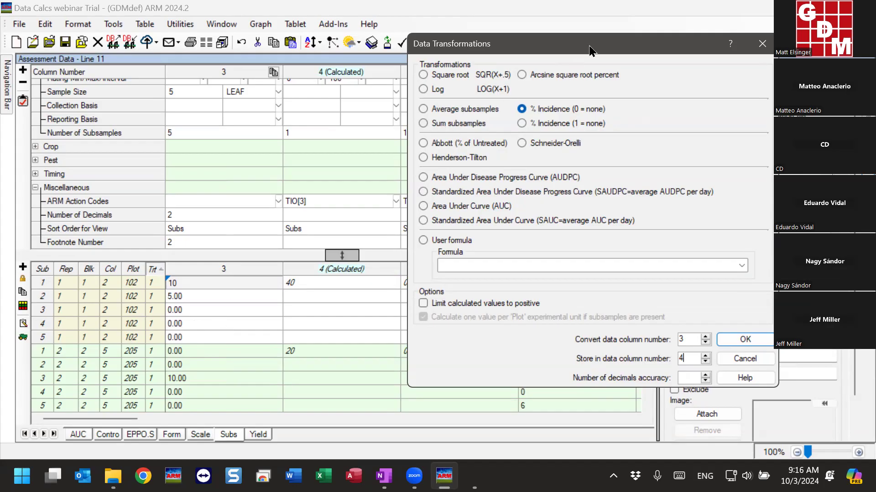
{"action": "left_click_drag", "start_coordinate": [589, 46], "coordinate": [501, 46]}
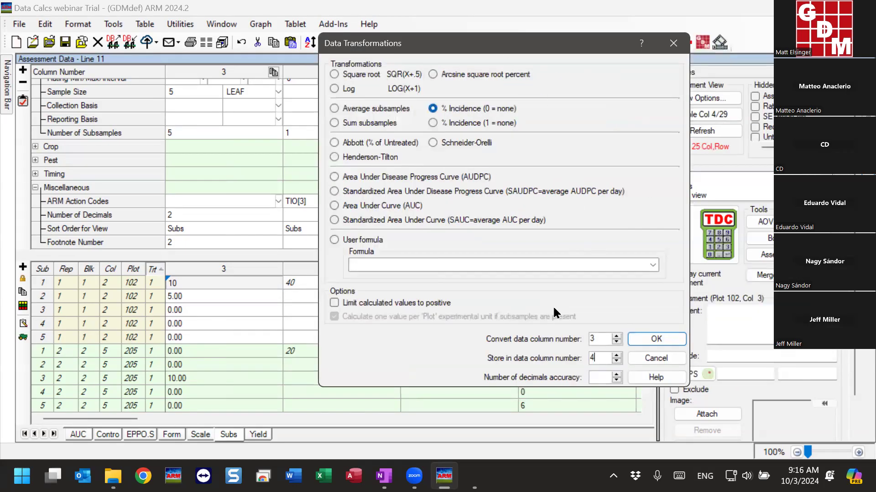
{"action": "double_click", "coordinate": [598, 339]}
{"action": "double_click", "coordinate": [598, 359]}
{"action": "left_click", "coordinate": [596, 377]}
{"action": "left_click", "coordinate": [655, 339]}
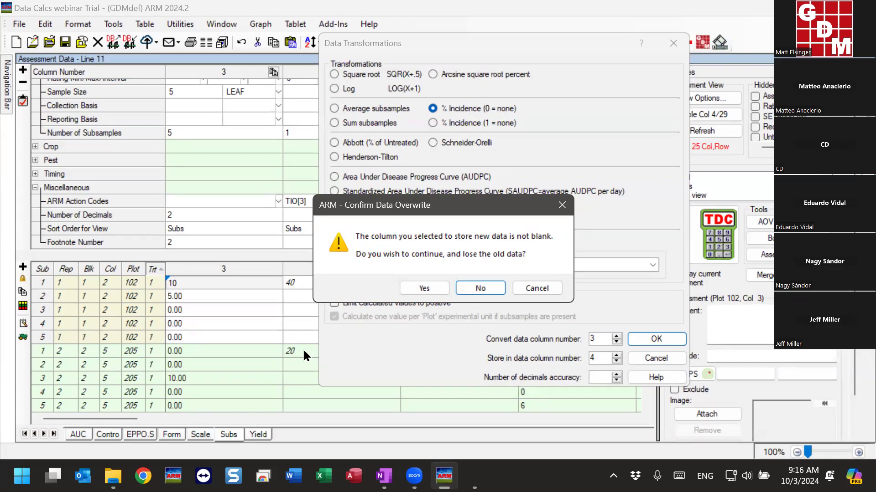
{"action": "left_click", "coordinate": [424, 288]}
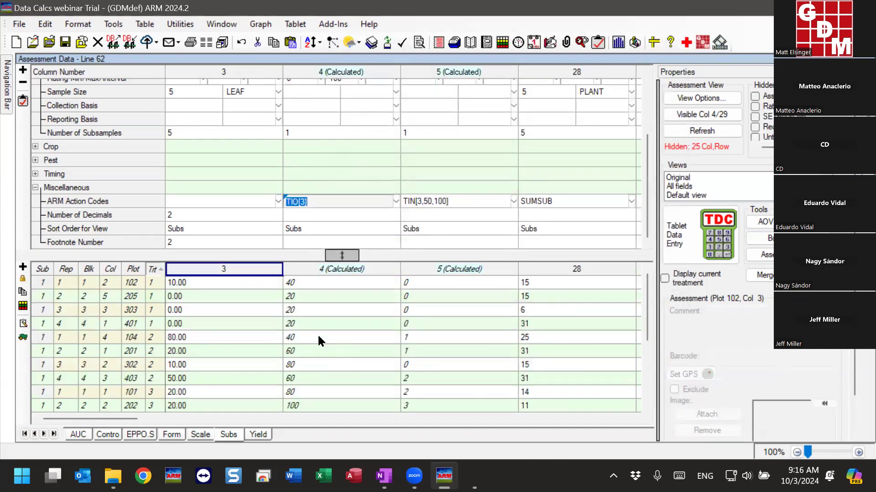
- Examine column 4's rating type, rating unit and TIO[3] action code in the assessment header
{"action": "left_click", "coordinate": [347, 281]}
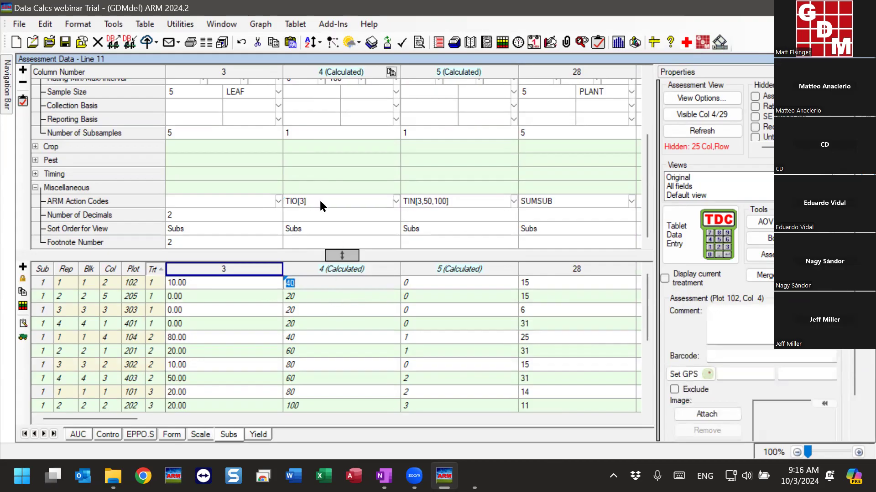
{"action": "scroll", "coordinate": [319, 197], "scroll_direction": "up", "scroll_amount": 5}
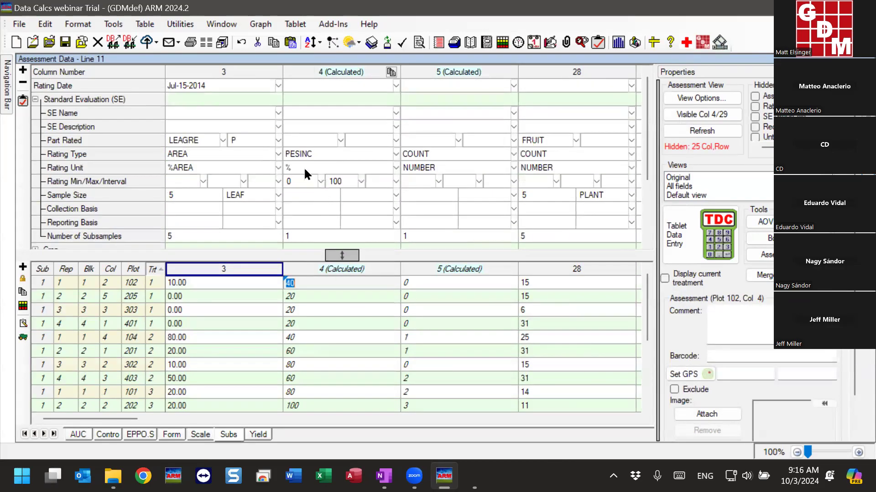
{"action": "scroll", "coordinate": [305, 170], "scroll_direction": "down", "scroll_amount": 3}
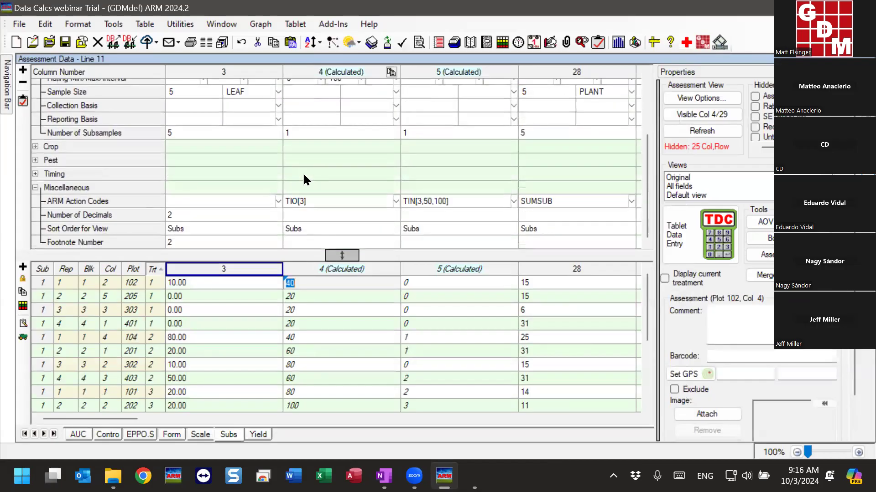
{"action": "left_click", "coordinate": [306, 203]}
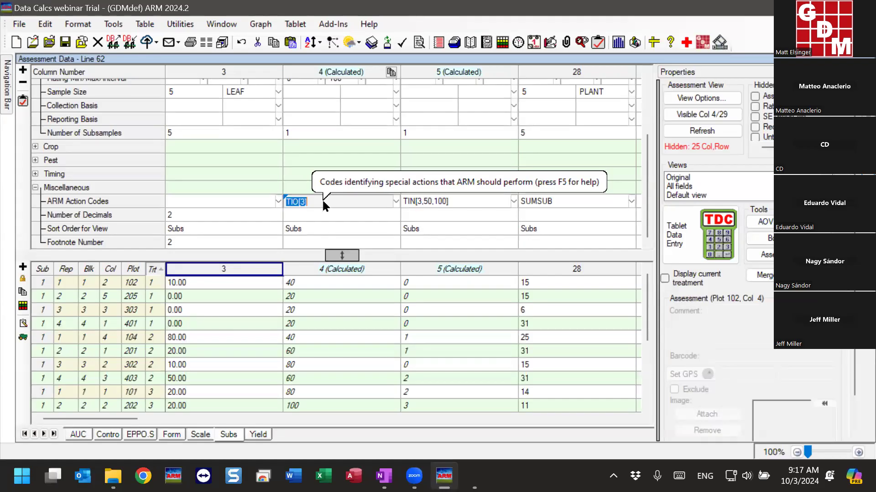
{"action": "left_click", "coordinate": [312, 201]}
{"action": "left_click", "coordinate": [354, 234]}
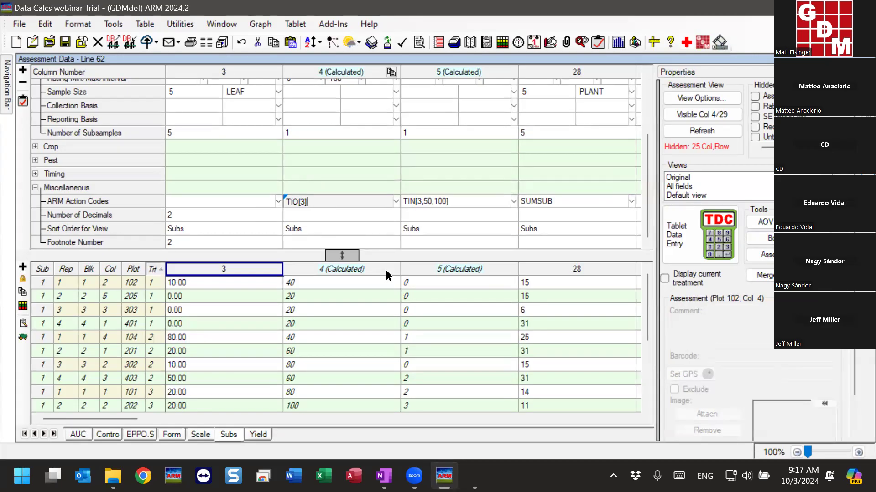
- Compare the calculated incidence values in column 4 with column 3's five subsample ratings for plot 102
{"action": "left_click", "coordinate": [314, 283]}
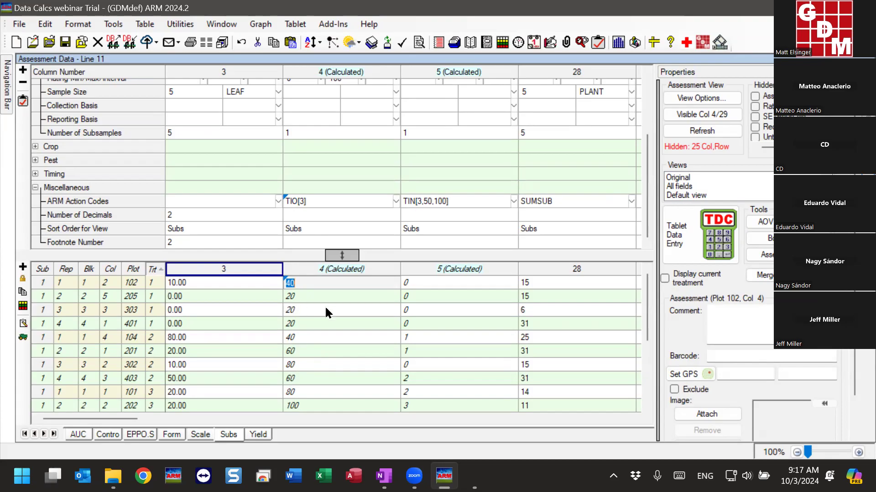
{"action": "mouse_move", "coordinate": [332, 275]}
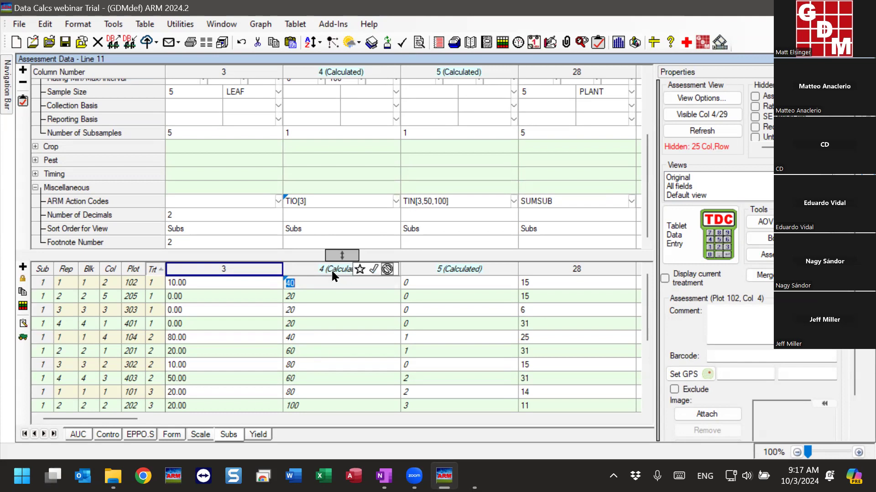
{"action": "left_click", "coordinate": [323, 323]}
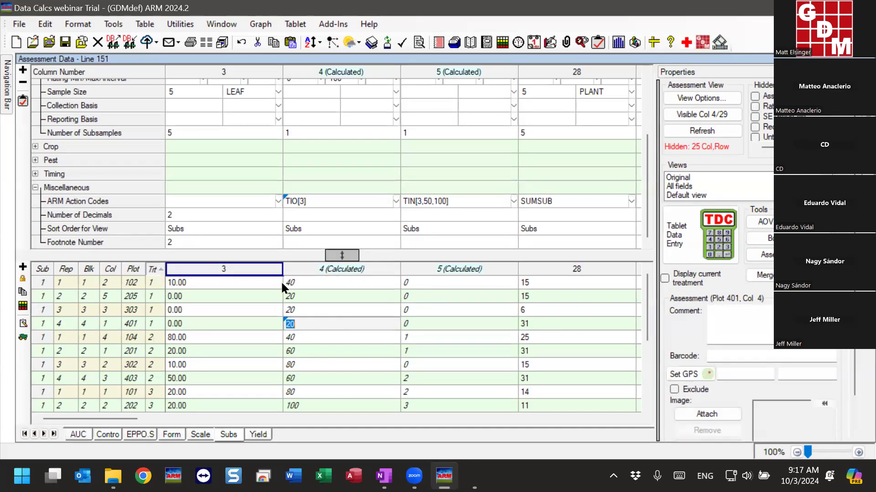
{"action": "left_click", "coordinate": [334, 307]}
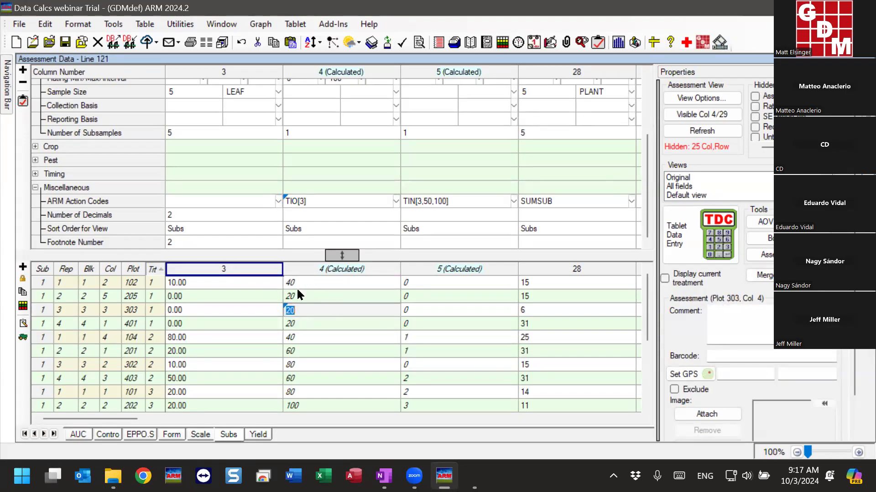
{"action": "left_click", "coordinate": [212, 280]}
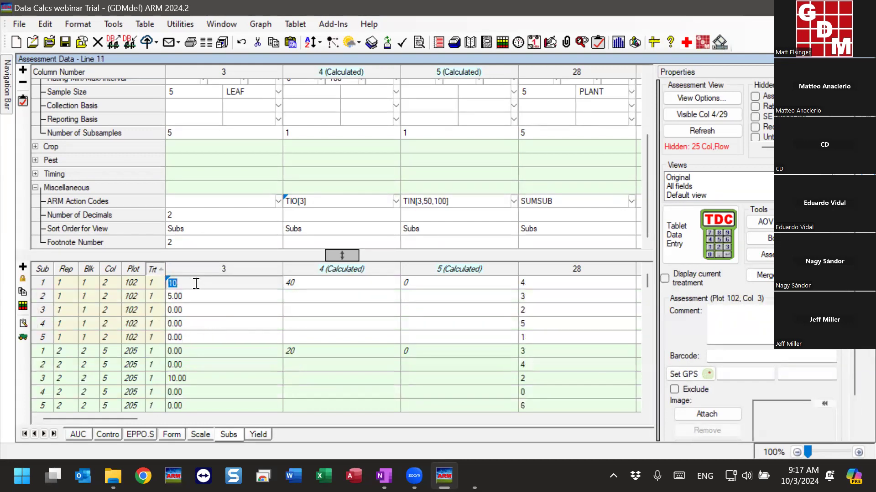
{"action": "left_click_drag", "start_coordinate": [209, 333], "coordinate": [217, 296]}
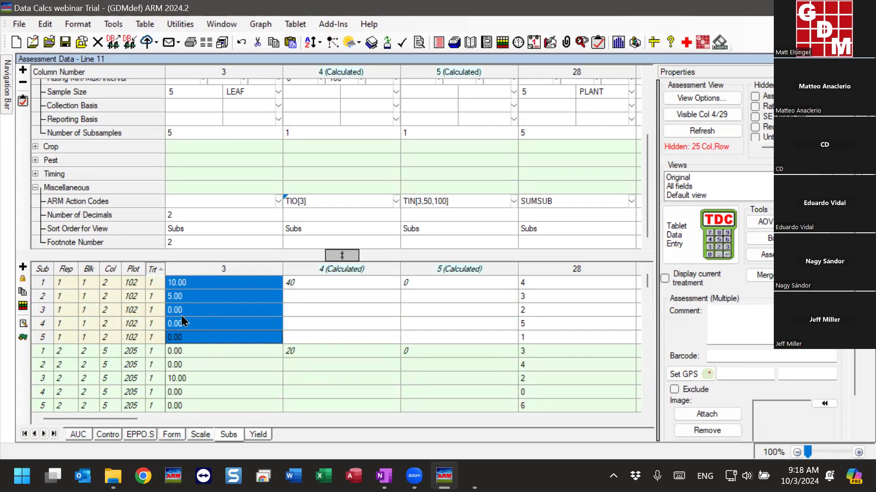
{"action": "left_click", "coordinate": [290, 283]}
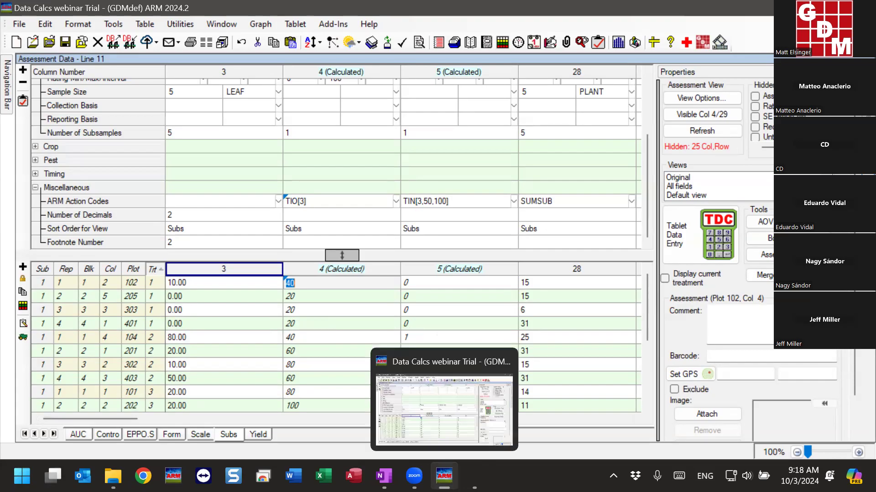
- Switch to the Data Calculations presentation's Subsamples slide
{"action": "mouse_move", "coordinate": [474, 476]}
{"action": "left_click", "coordinate": [567, 406]}
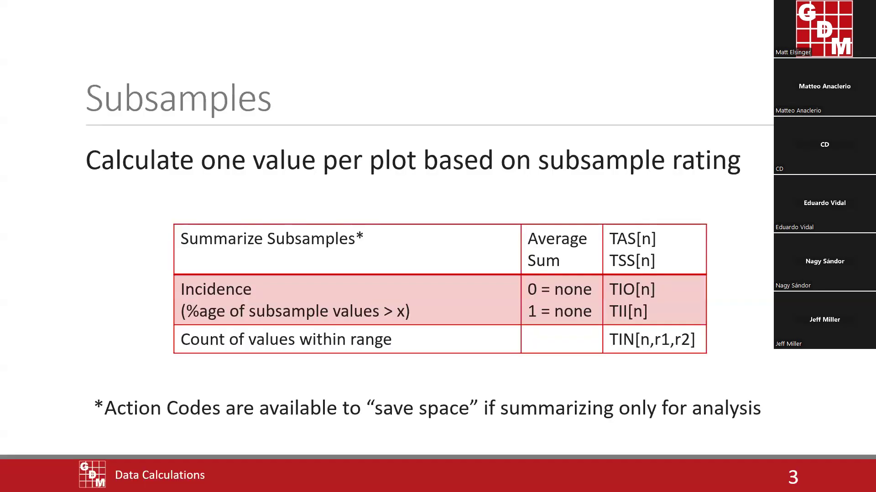
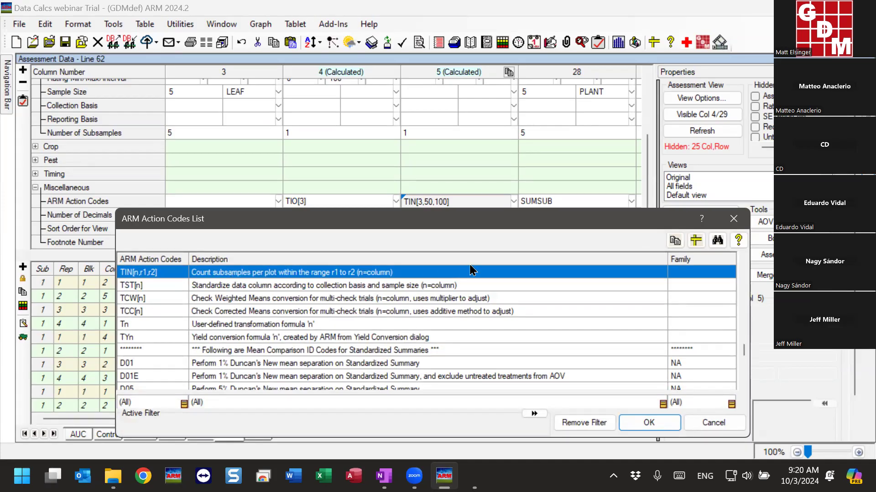
- Close the action codes list and highlight the 50,100 range in column 5's TIN[3,50,100] action code
{"action": "left_click", "coordinate": [735, 225]}
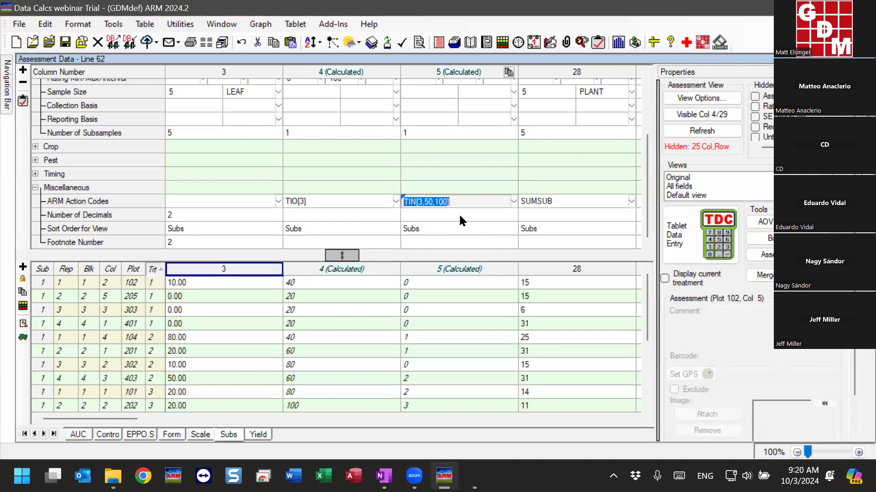
{"action": "left_click", "coordinate": [426, 201]}
{"action": "left_click_drag", "start_coordinate": [426, 197], "coordinate": [471, 197]}
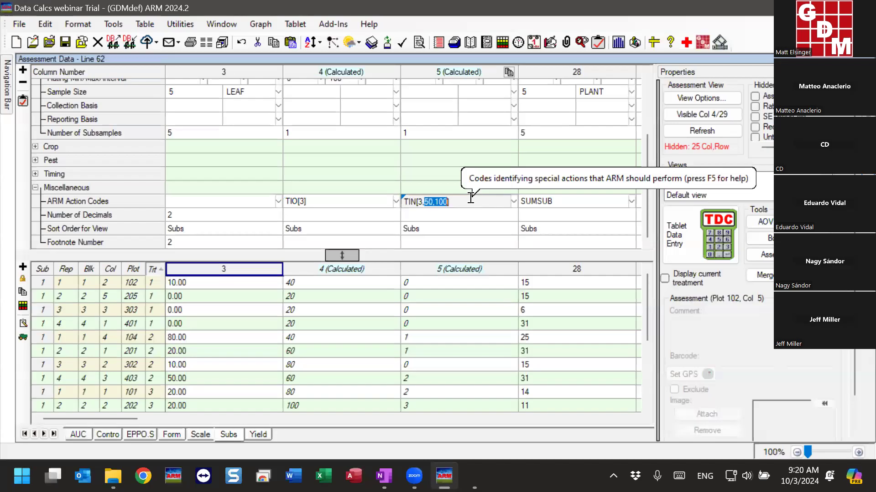
- Check column 5's rating settings and compare its calculated count for plot 102 with column 3's five subsample ratings
{"action": "scroll", "coordinate": [184, 214], "scroll_direction": "up", "scroll_amount": 2}
{"action": "scroll", "coordinate": [182, 209], "scroll_direction": "up", "scroll_amount": 1}
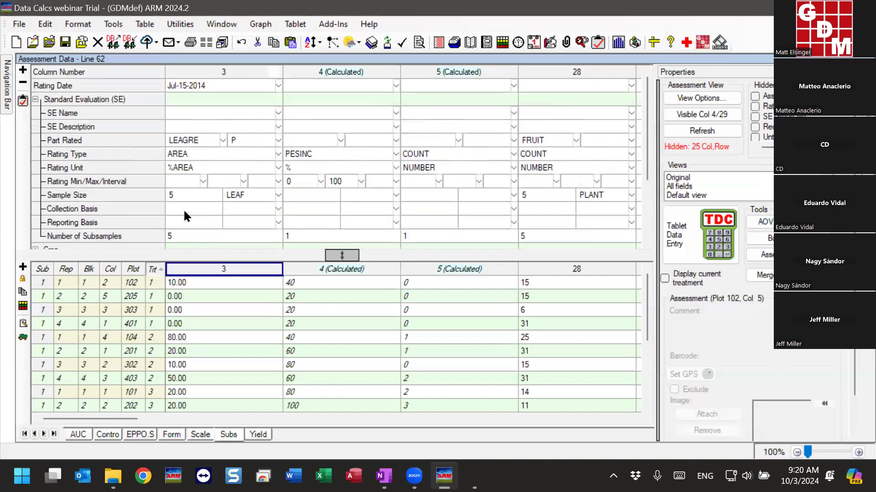
{"action": "scroll", "coordinate": [188, 196], "scroll_direction": "down", "scroll_amount": 2}
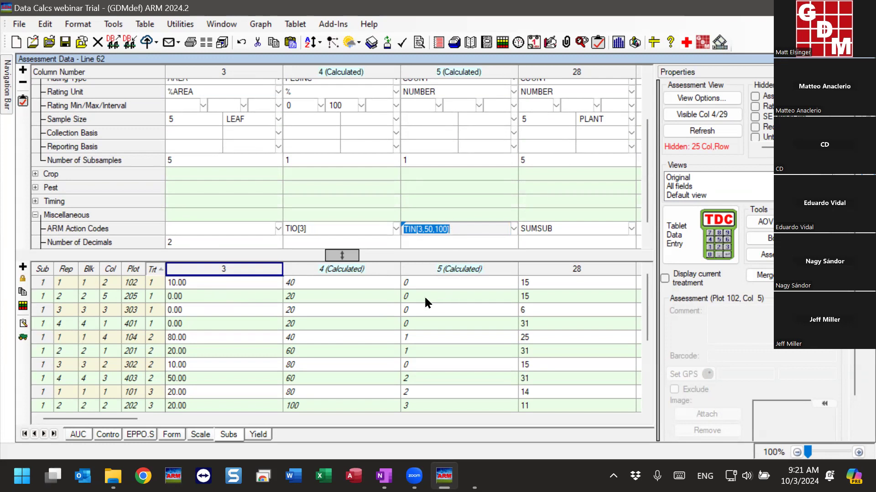
{"action": "left_click", "coordinate": [436, 281]}
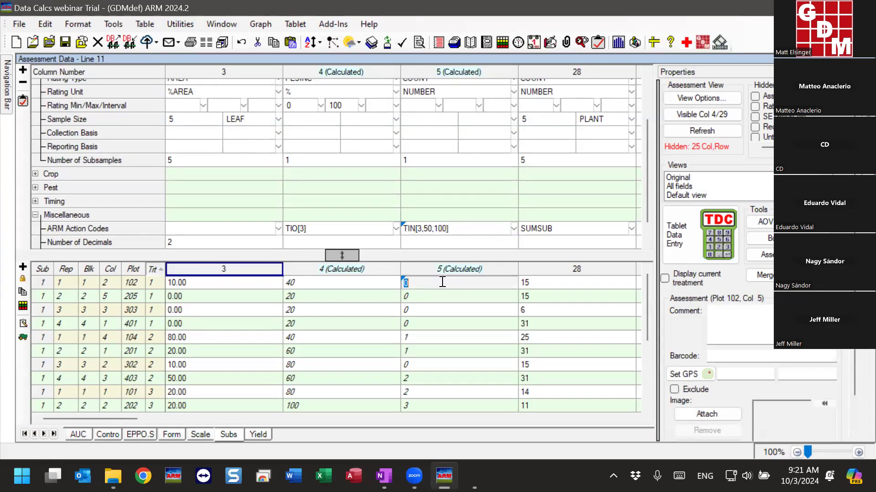
{"action": "left_click", "coordinate": [197, 283]}
{"action": "left_click_drag", "start_coordinate": [199, 344], "coordinate": [205, 285]}
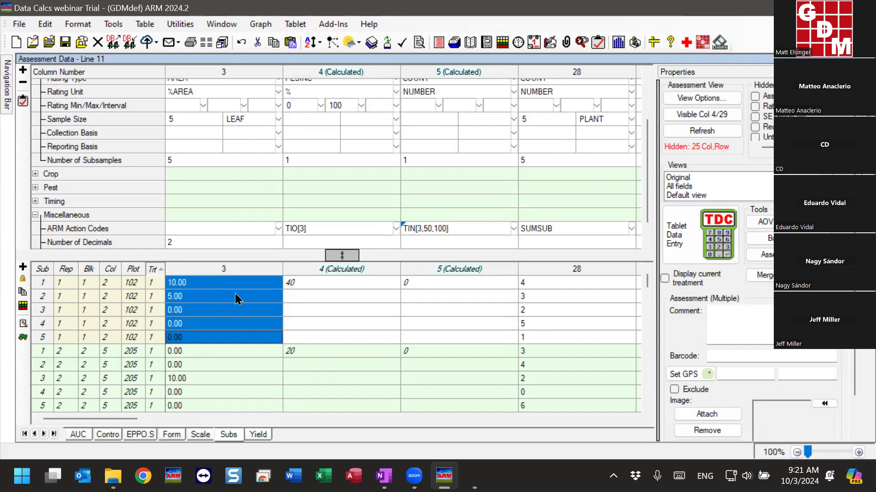
- Compare column 3's subsample ratings for plot 104 with the calculated range count in column 5
{"action": "scroll", "coordinate": [236, 299], "scroll_direction": "down", "scroll_amount": 2}
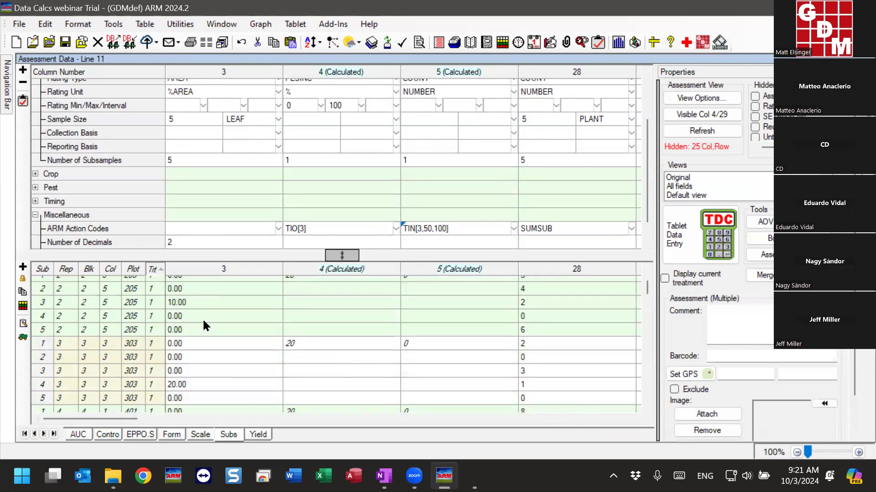
{"action": "scroll", "coordinate": [187, 344], "scroll_direction": "down", "scroll_amount": 4}
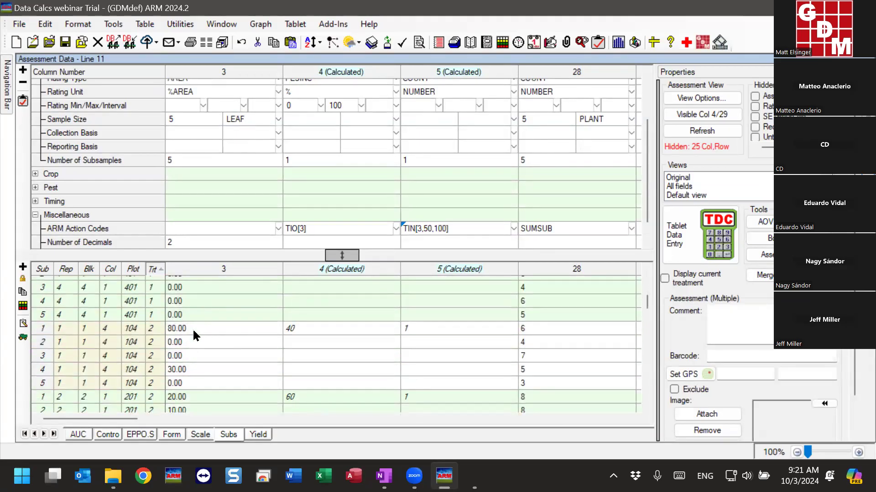
{"action": "left_click", "coordinate": [193, 328]}
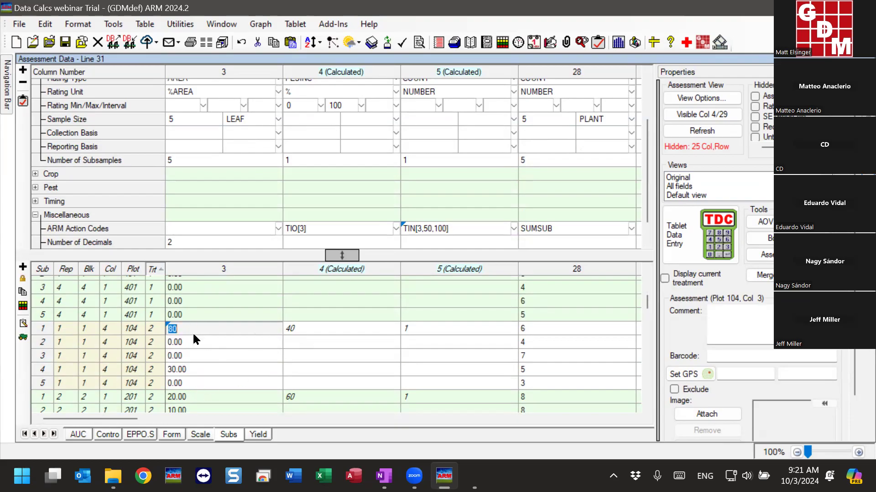
{"action": "left_click", "coordinate": [414, 328]}
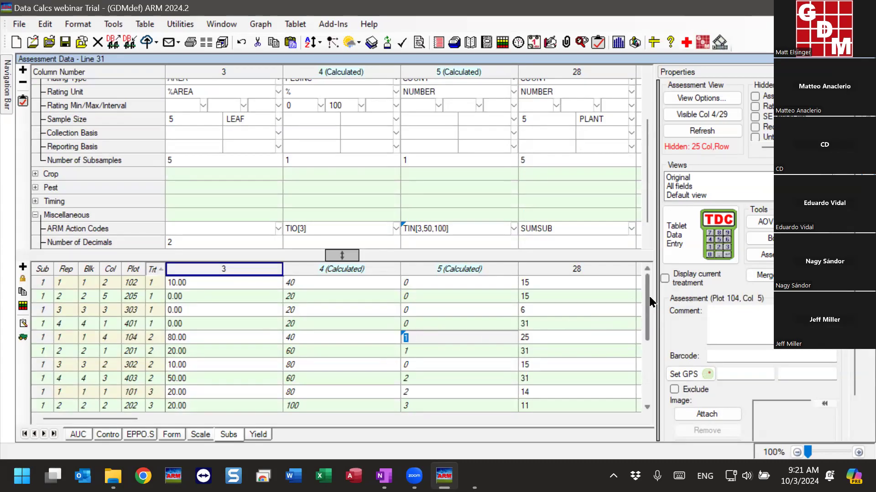
- Compare plot 202's range count in column 5 with the column 3 subsample ratings it is calculated from
{"action": "scroll", "coordinate": [643, 312], "scroll_direction": "down", "scroll_amount": 2}
{"action": "left_click", "coordinate": [436, 330]}
{"action": "left_click", "coordinate": [242, 329]}
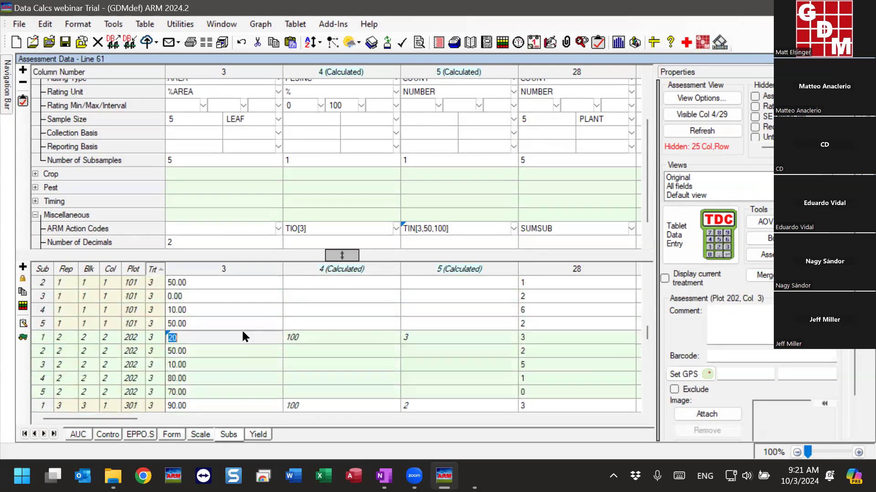
{"action": "left_click", "coordinate": [184, 391]}
{"action": "left_click", "coordinate": [215, 349]}
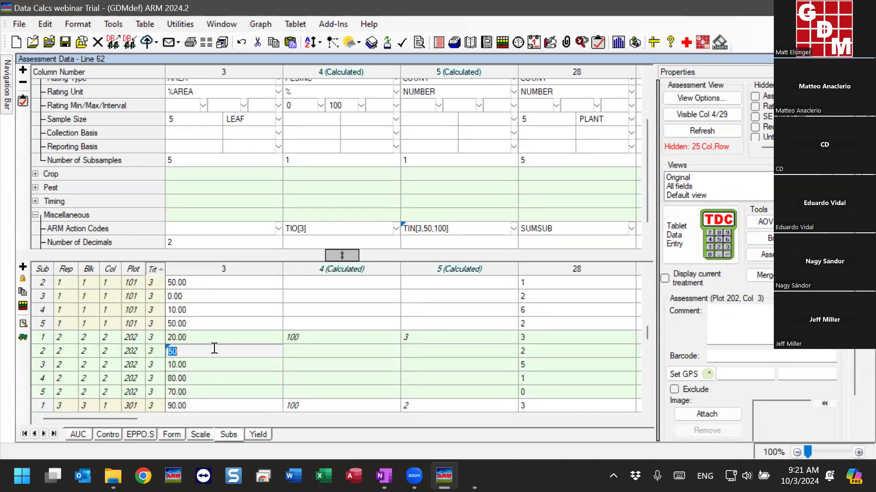
- Review column 5's calculated range counts across the plots, with one row shown per plot
{"action": "scroll", "coordinate": [234, 365], "scroll_direction": "up", "scroll_amount": 10}
{"action": "left_click", "coordinate": [444, 280]}
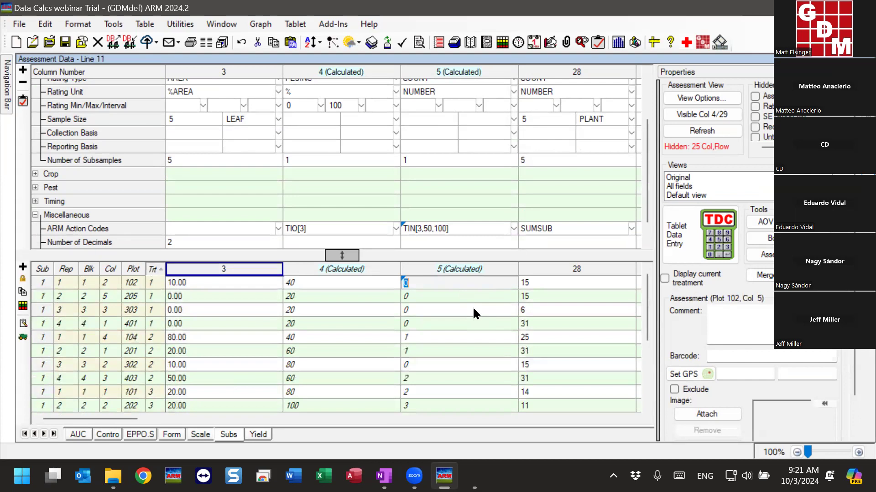
{"action": "scroll", "coordinate": [442, 321], "scroll_direction": "down", "scroll_amount": 4}
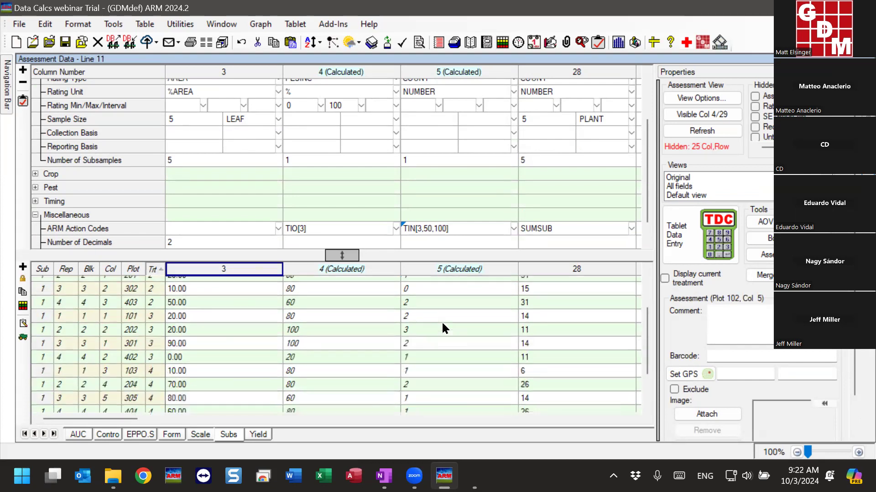
{"action": "scroll", "coordinate": [431, 352], "scroll_direction": "up", "scroll_amount": 4}
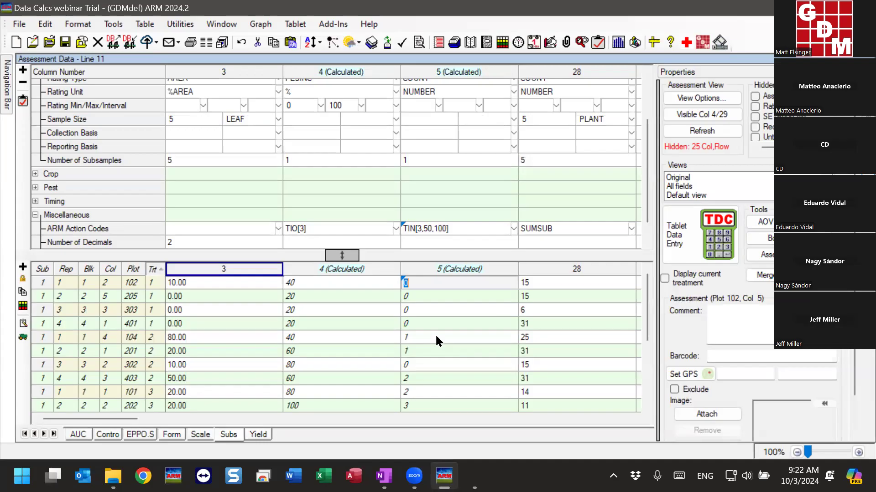
{"action": "mouse_move", "coordinate": [474, 476]}
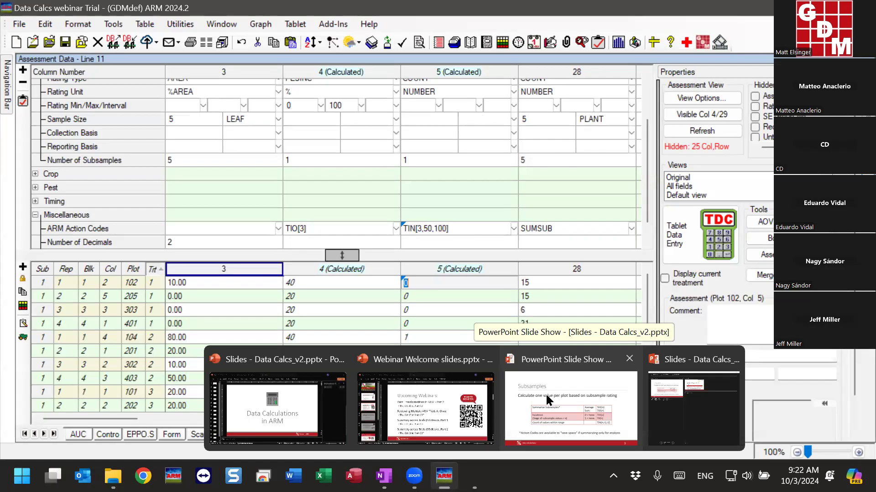
{"action": "left_click", "coordinate": [458, 297]}
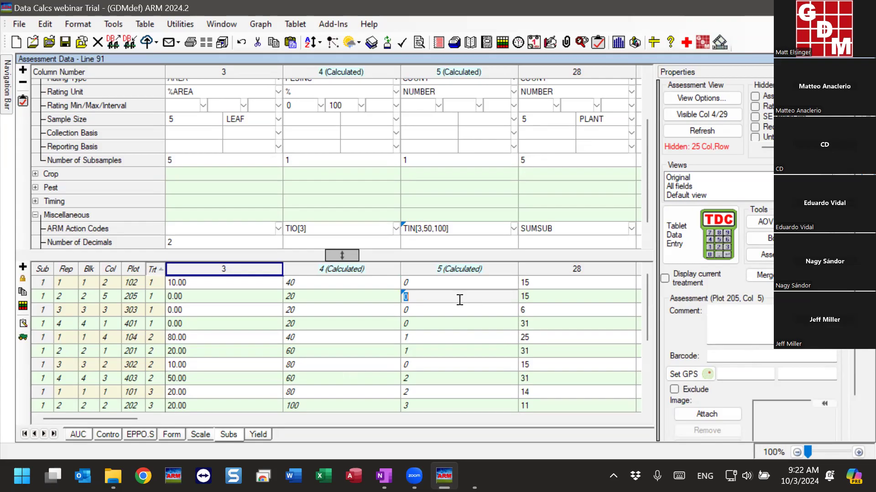
- Set up a data transformation that converts data column 3 and stores it in column 4, and cancel without applying it
{"action": "left_click", "coordinate": [117, 26]}
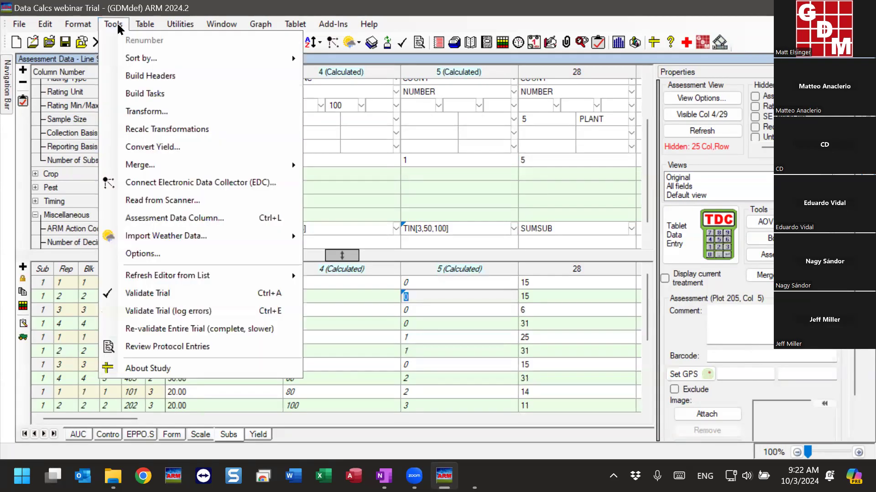
{"action": "left_click", "coordinate": [135, 111]}
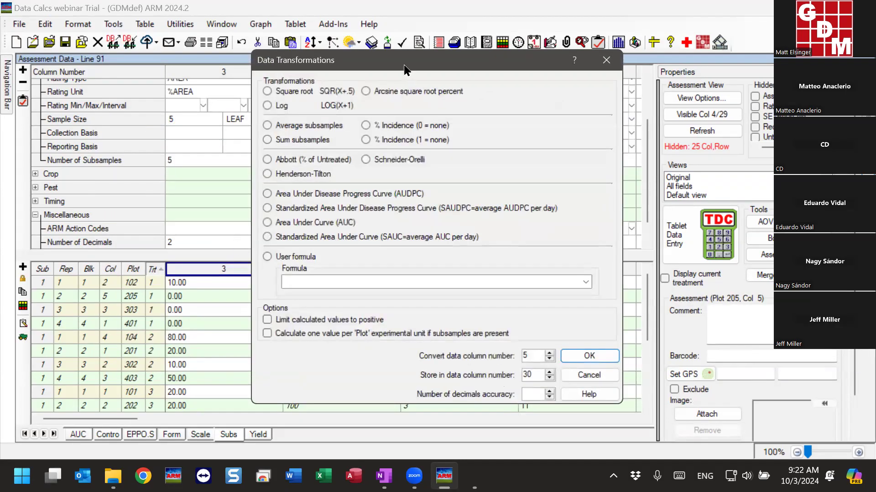
{"action": "left_click_drag", "start_coordinate": [404, 68], "coordinate": [408, 70]}
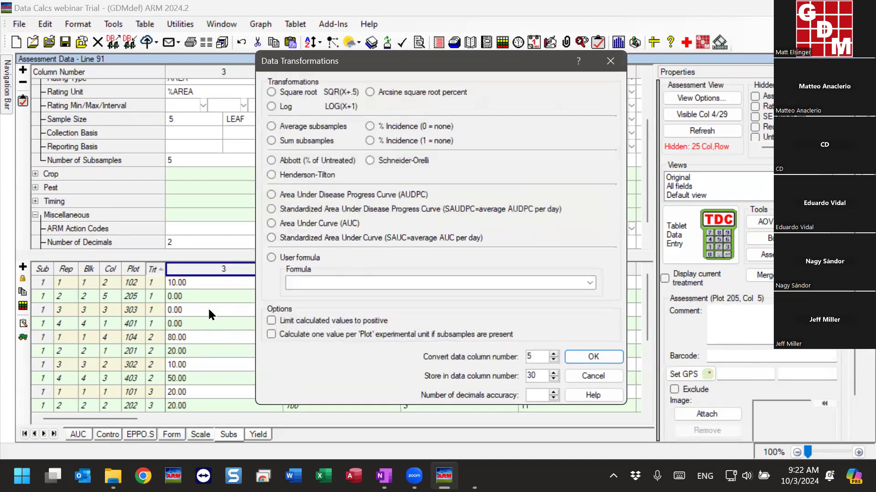
{"action": "double_click", "coordinate": [538, 354]}
{"action": "type", "text": "3"}
{"action": "double_click", "coordinate": [539, 376]}
{"action": "type", "text": "4"}
{"action": "double_click", "coordinate": [530, 374]}
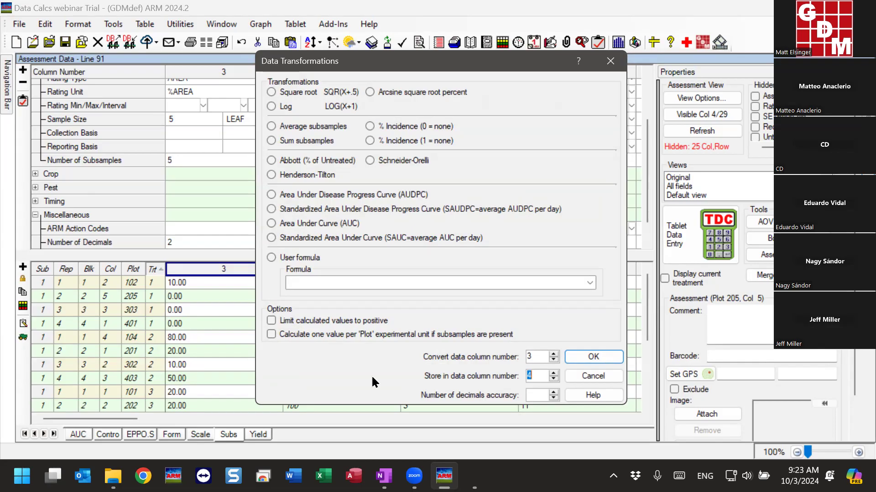
{"action": "left_click", "coordinate": [593, 376]}
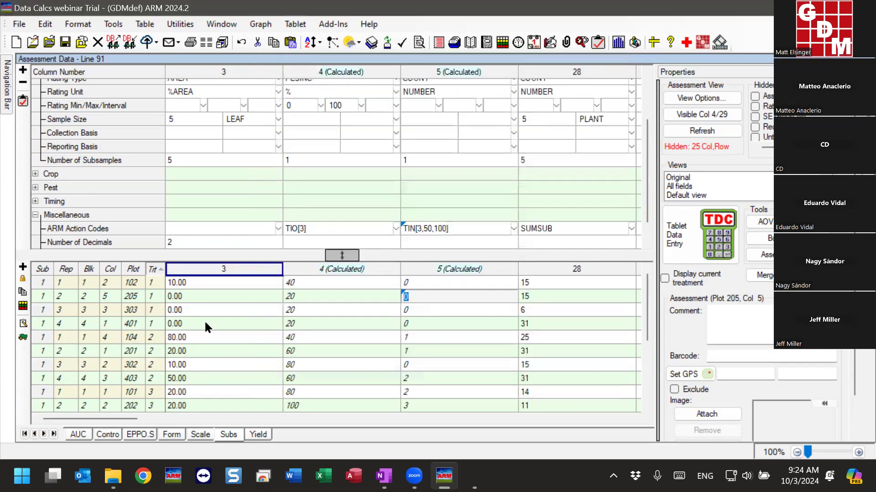
- Start inserting a data column at number 4, cancel the insertion and return to the Subs column view
{"action": "left_click", "coordinate": [203, 322]}
{"action": "left_click", "coordinate": [310, 322]}
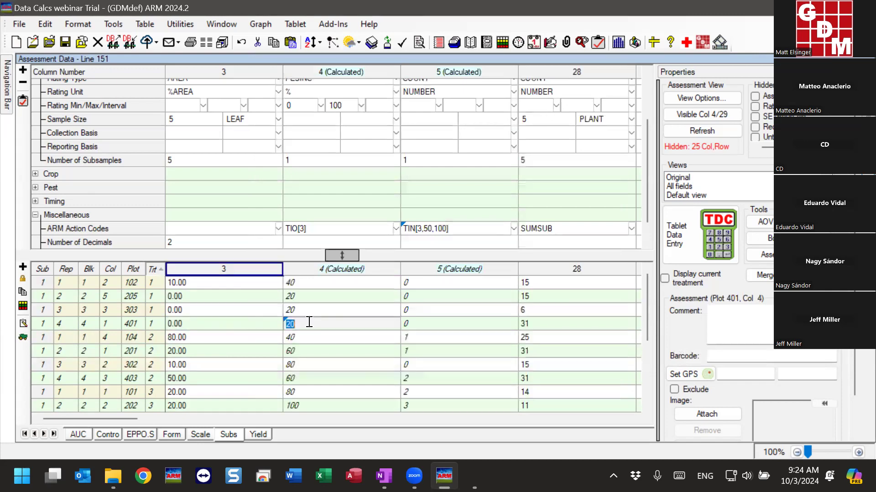
{"action": "right_click", "coordinate": [307, 322]}
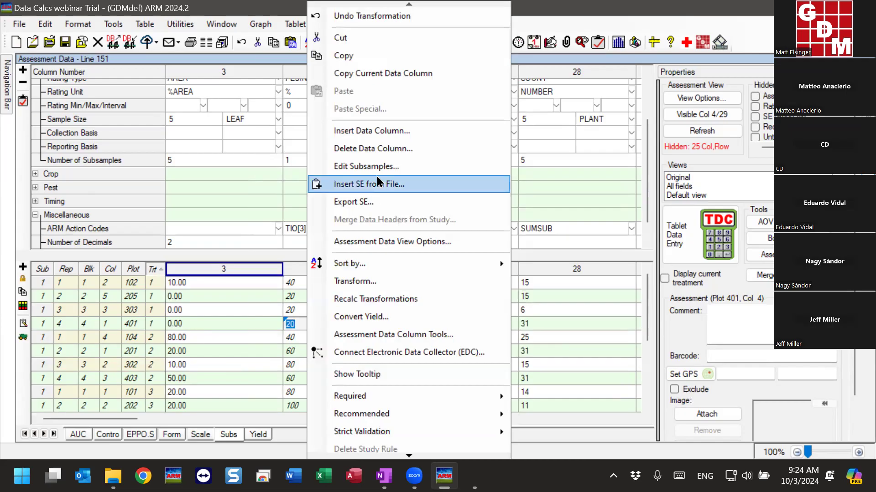
{"action": "left_click", "coordinate": [378, 131]}
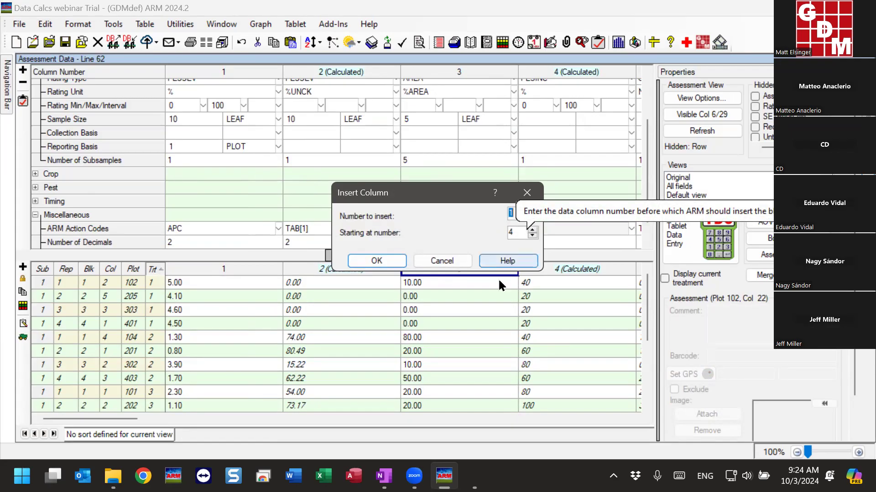
{"action": "left_click", "coordinate": [437, 261]}
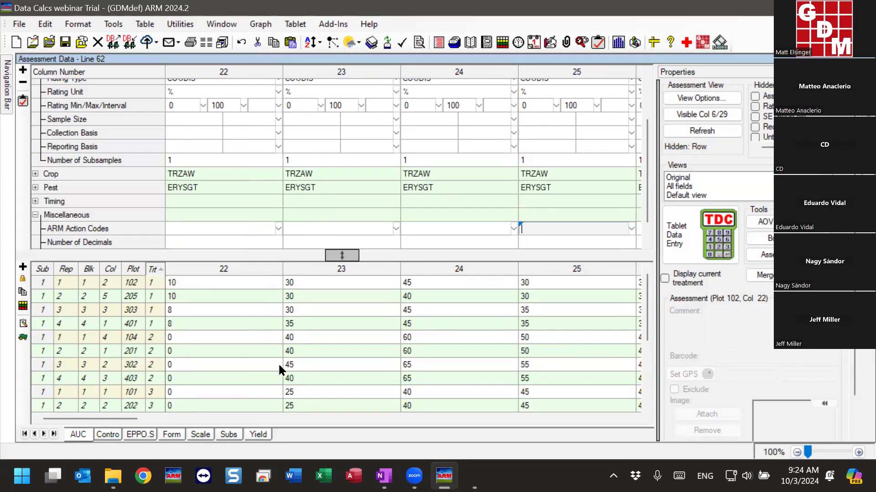
{"action": "left_click", "coordinate": [237, 379]}
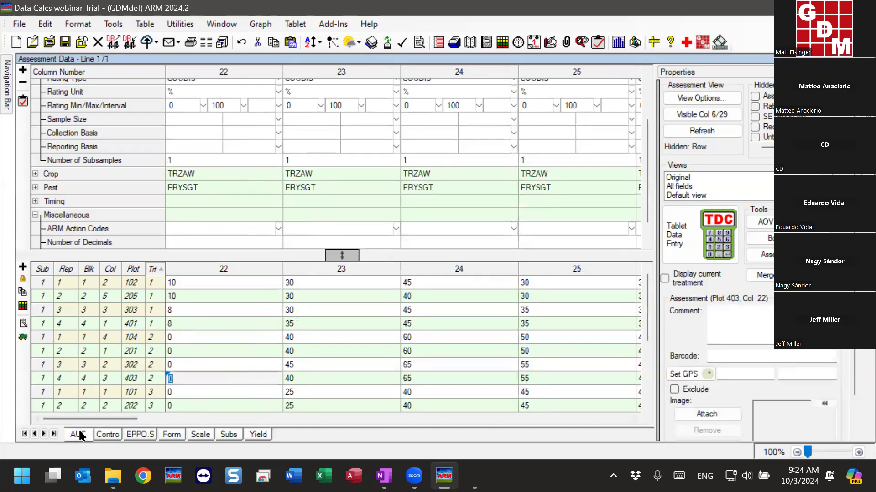
{"action": "left_click", "coordinate": [225, 436]}
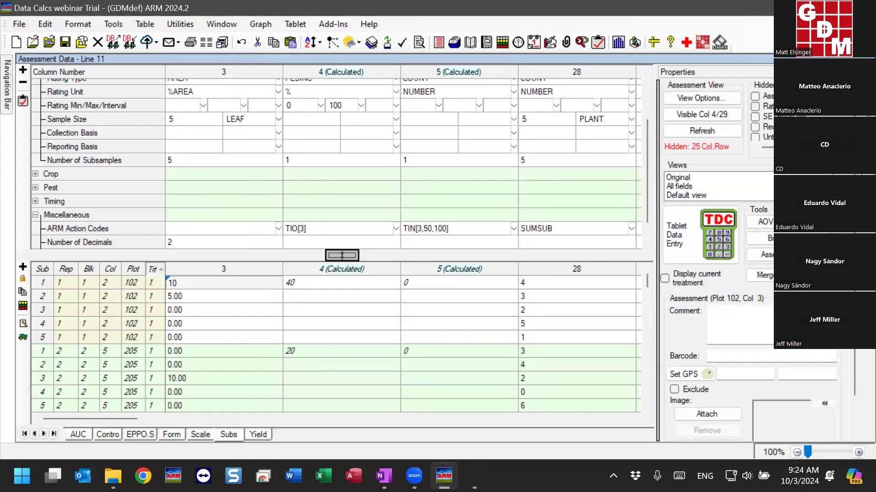
- Switch to the Data Calculations slide show and advance from the Subsamples slide to the Control Corrections slide
{"action": "mouse_move", "coordinate": [475, 477]}
{"action": "left_click", "coordinate": [587, 407]}
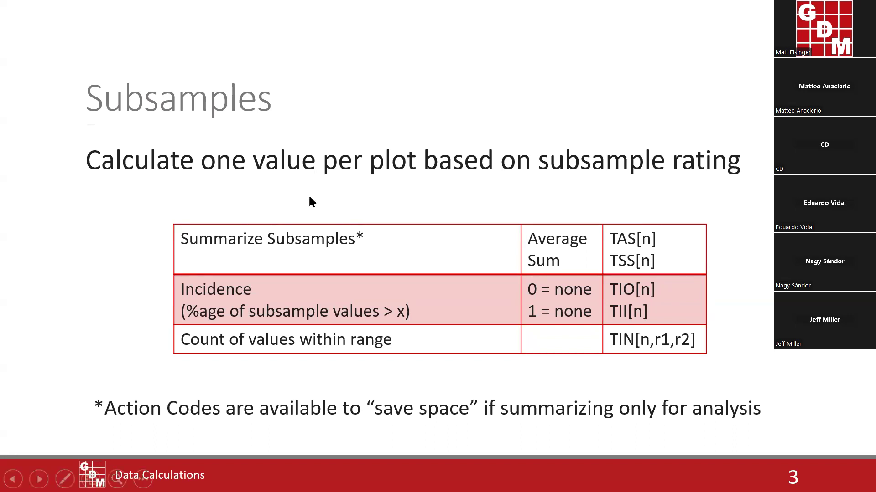
{"action": "left_click", "coordinate": [744, 227]}
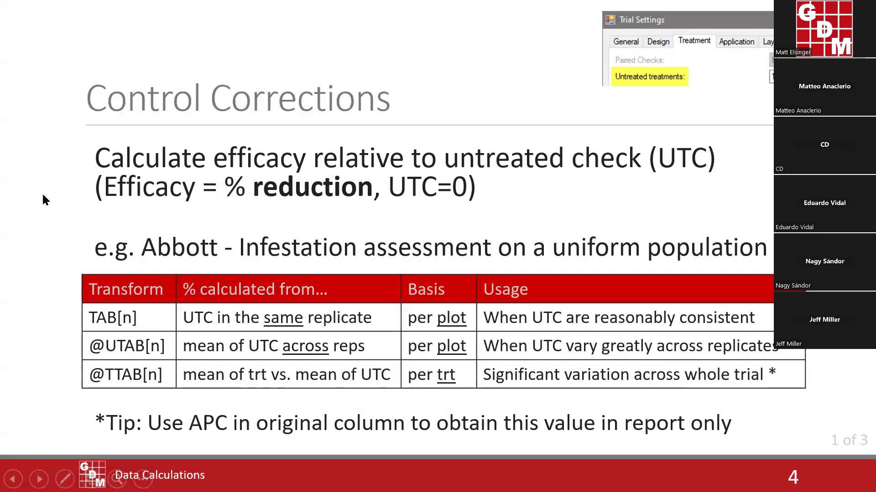
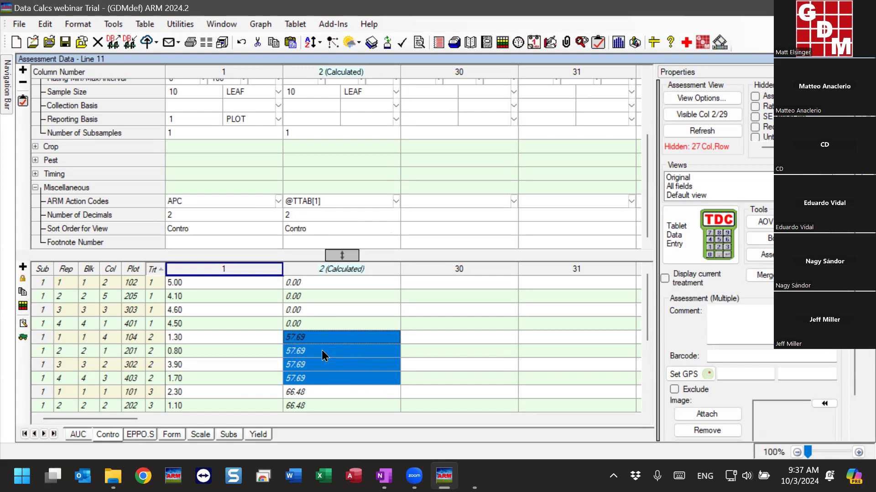
- Inspect column 2's calculated value for plot 104 and look up column 1's APC entry in the ARM action codes list
{"action": "left_click", "coordinate": [310, 340]}
{"action": "left_click", "coordinate": [312, 339]}
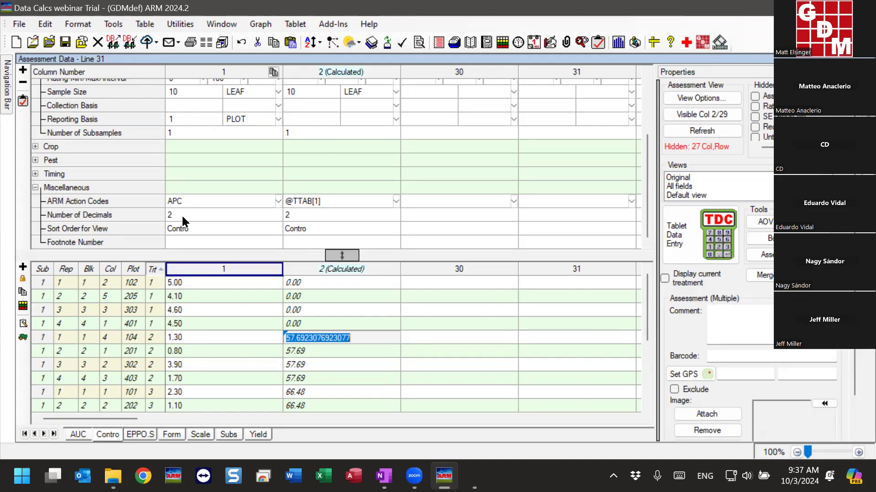
{"action": "left_click", "coordinate": [189, 203]}
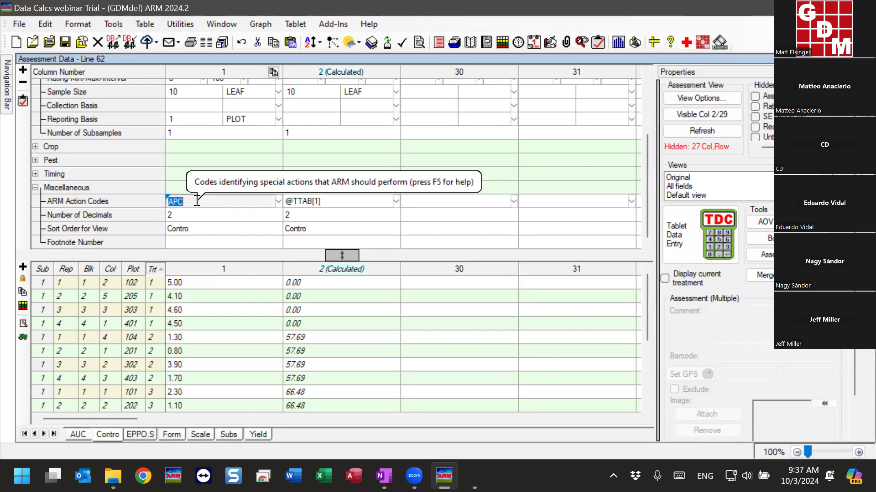
{"action": "left_click", "coordinate": [277, 201]}
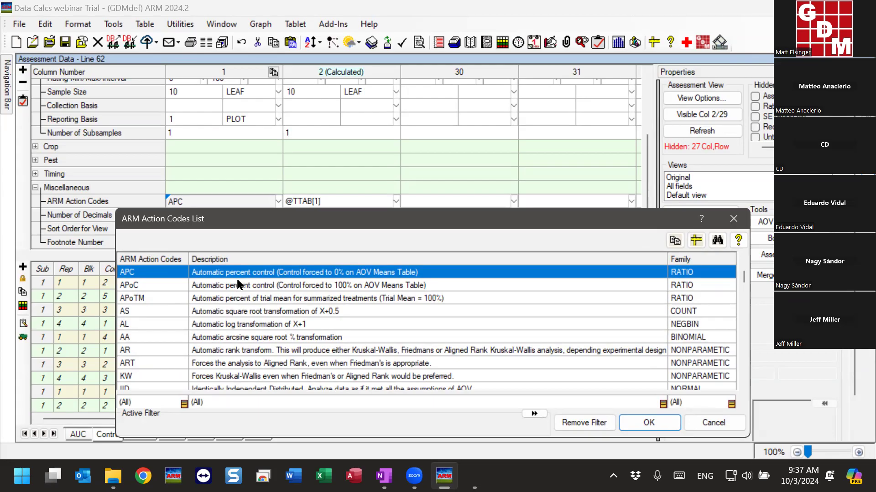
{"action": "left_click", "coordinate": [731, 221]}
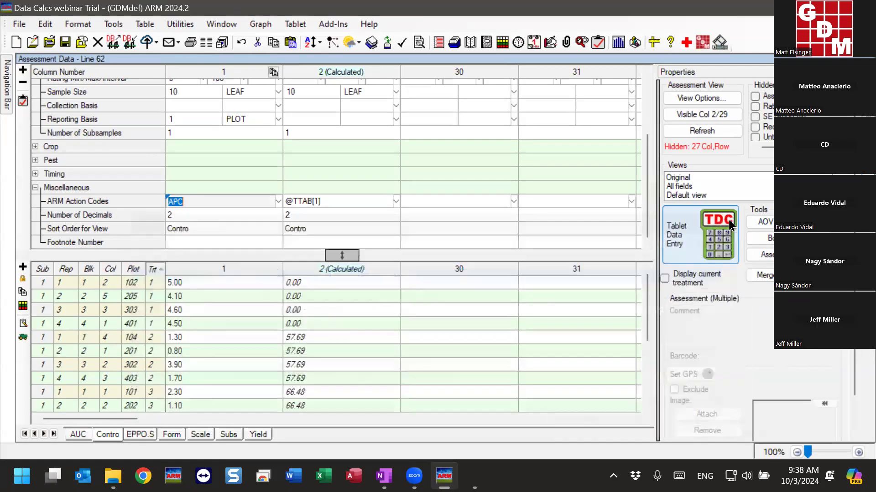
- Open the report dialog and preview the AOV Means Table at 150% zoom, showing its treatment means
{"action": "left_click", "coordinate": [190, 45]}
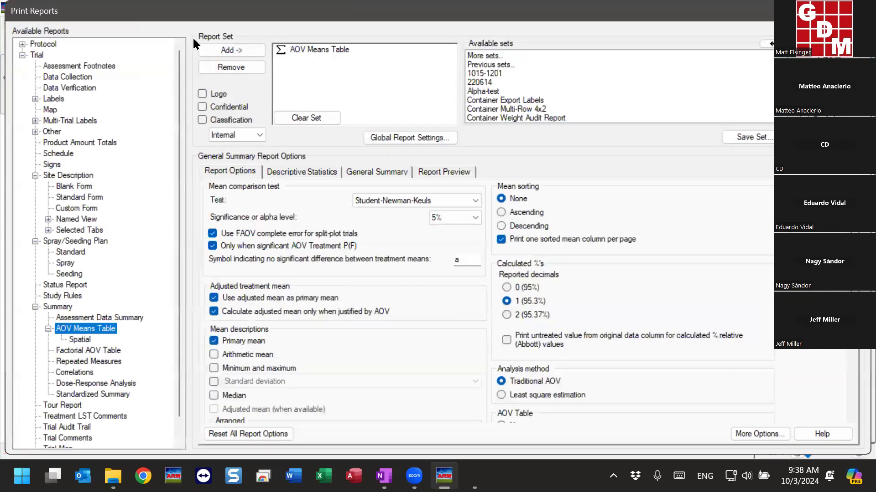
{"action": "left_click", "coordinate": [303, 50]}
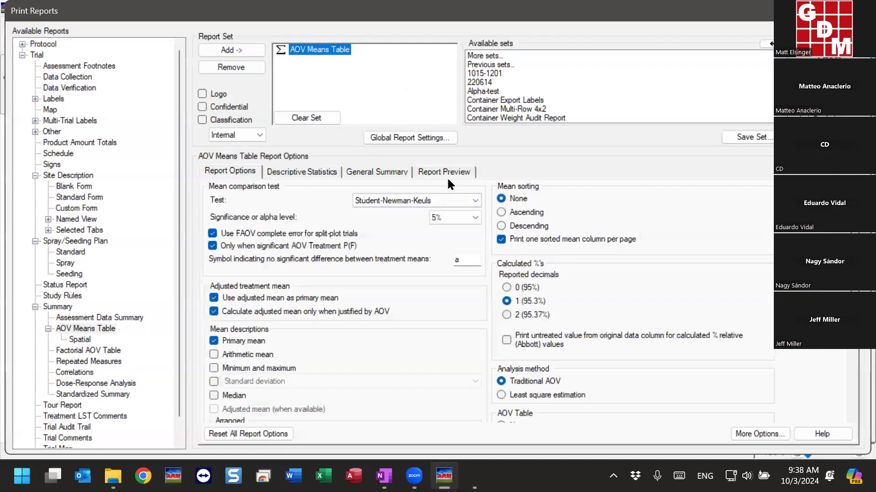
{"action": "left_click", "coordinate": [445, 171]}
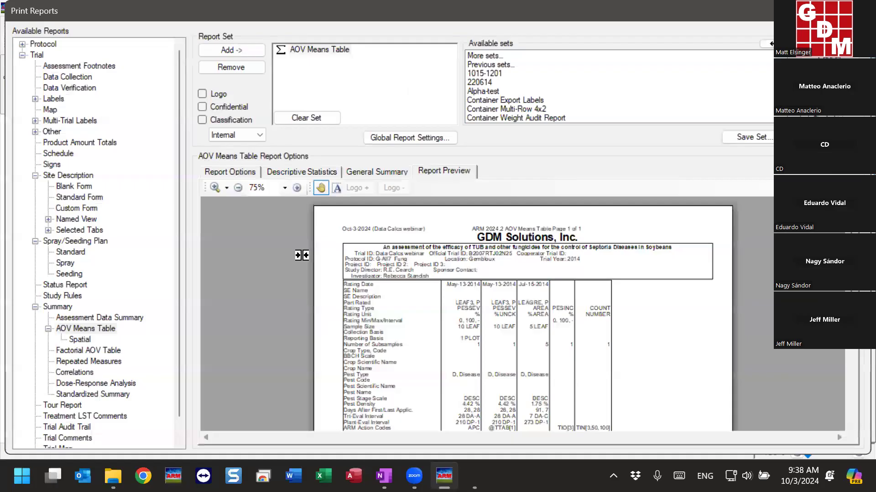
{"action": "left_click", "coordinate": [296, 187]}
{"action": "left_click", "coordinate": [297, 188]}
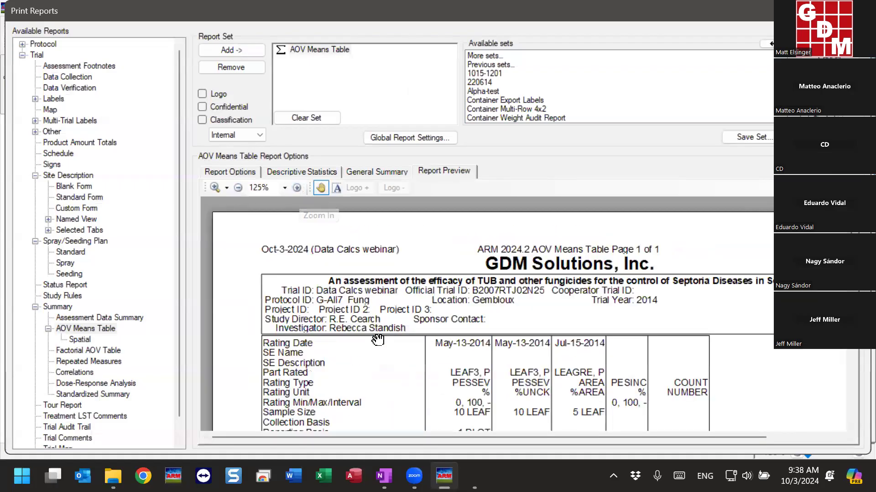
{"action": "scroll", "coordinate": [377, 240], "scroll_direction": "down", "scroll_amount": 3}
{"action": "scroll", "coordinate": [376, 241], "scroll_direction": "down", "scroll_amount": 10}
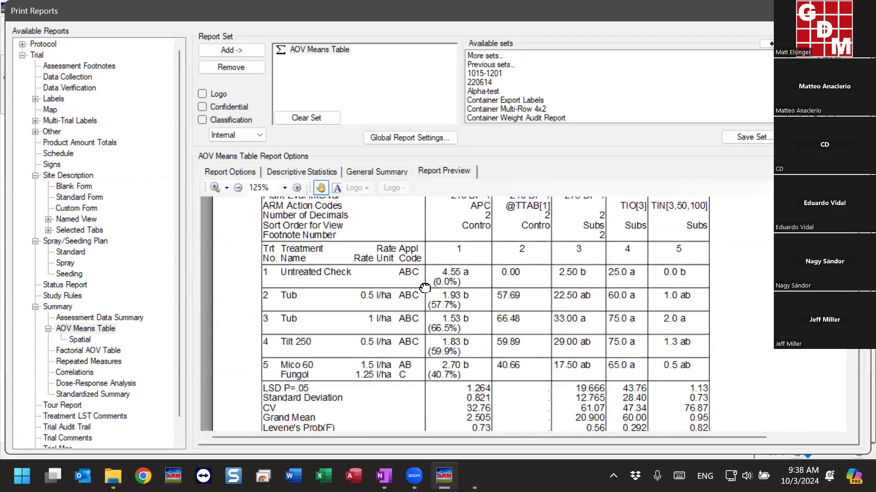
{"action": "left_click", "coordinate": [297, 188]}
{"action": "left_click_drag", "start_coordinate": [529, 240], "coordinate": [489, 239]}
{"action": "scroll", "coordinate": [489, 239], "scroll_direction": "up", "scroll_amount": 5}
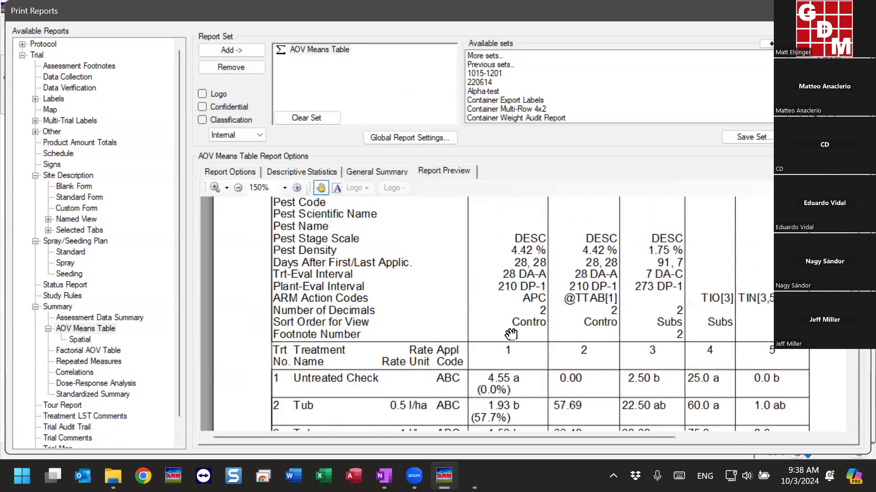
{"action": "scroll", "coordinate": [492, 365], "scroll_direction": "up", "scroll_amount": 1}
{"action": "scroll", "coordinate": [513, 322], "scroll_direction": "down", "scroll_amount": 6}
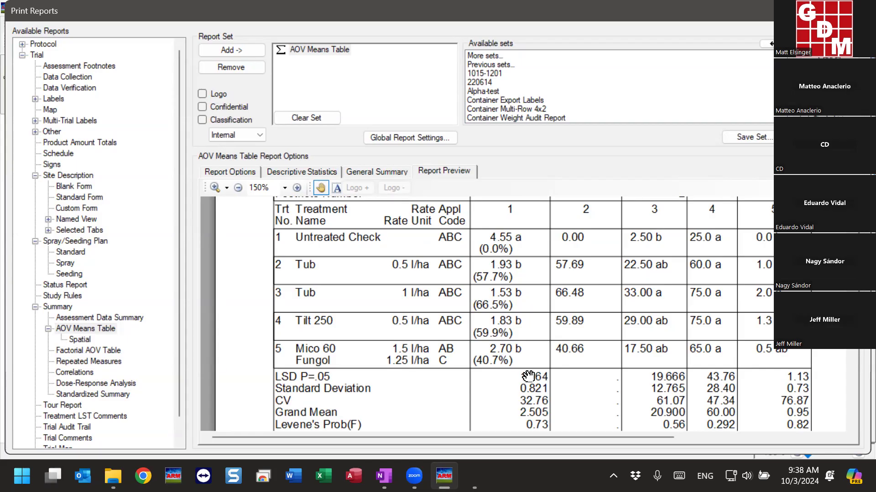
{"action": "scroll", "coordinate": [506, 276], "scroll_direction": "up", "scroll_amount": 5}
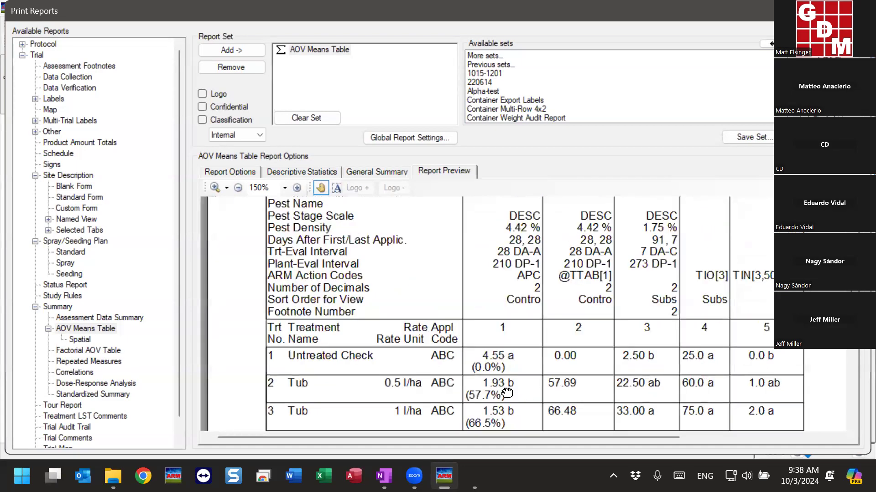
{"action": "left_click_drag", "start_coordinate": [524, 369], "coordinate": [524, 248]}
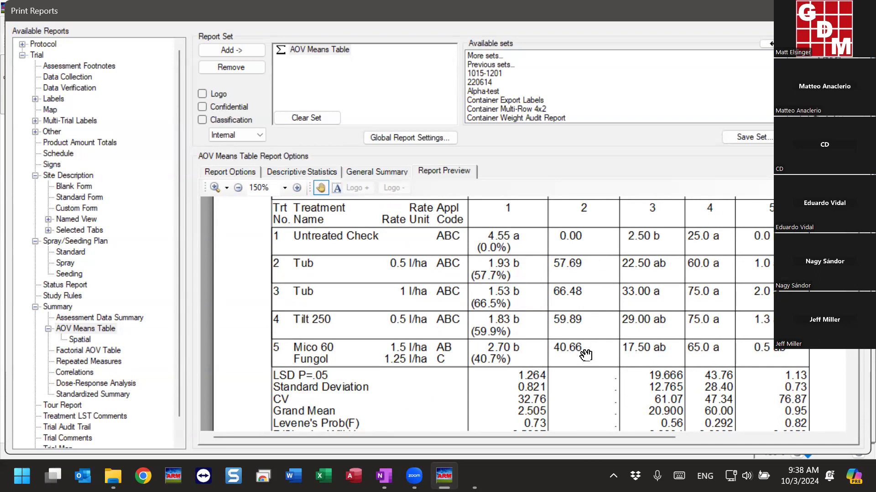
{"action": "scroll", "coordinate": [583, 247], "scroll_direction": "up", "scroll_amount": 2}
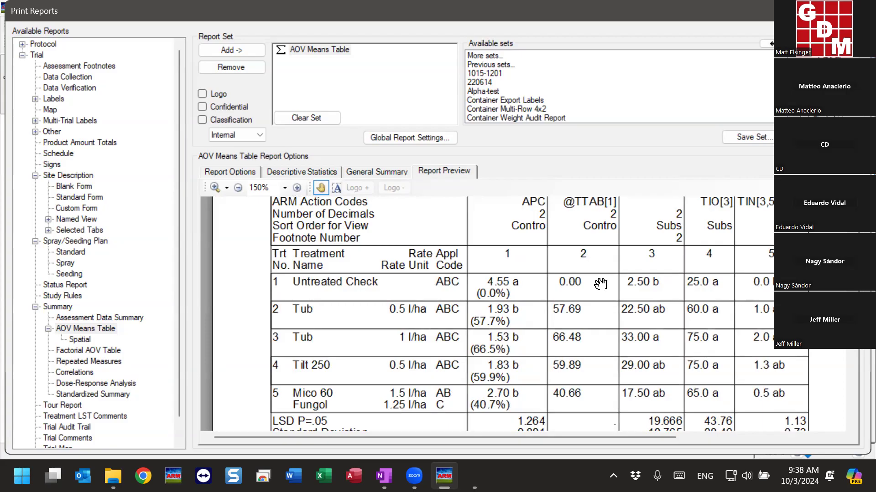
{"action": "scroll", "coordinate": [602, 283], "scroll_direction": "down", "scroll_amount": 3}
{"action": "scroll", "coordinate": [602, 273], "scroll_direction": "up", "scroll_amount": 1}
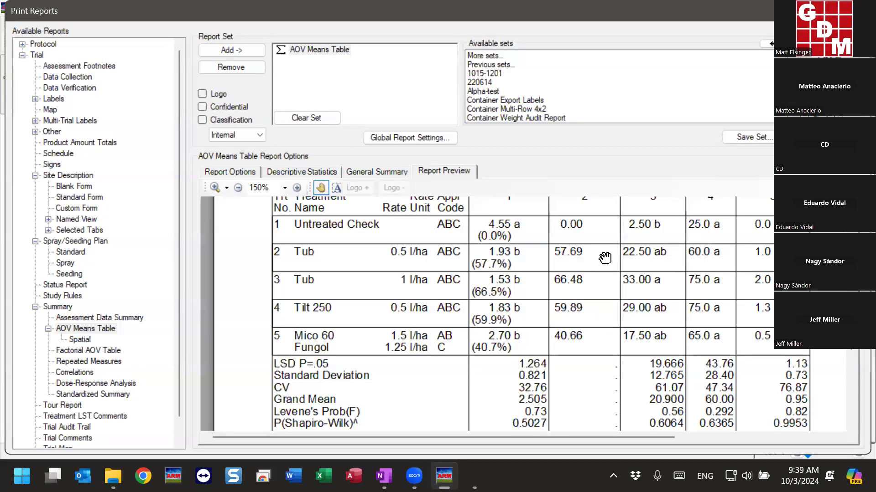
- Examine the statistics rows below the treatment means for columns 1 and 2, and close the report preview
{"action": "left_click_drag", "start_coordinate": [601, 378], "coordinate": [606, 282]}
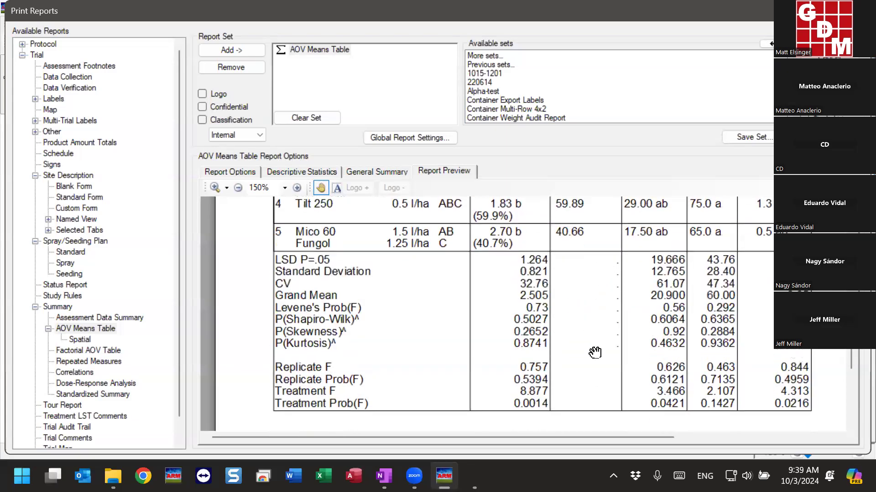
{"action": "left_click_drag", "start_coordinate": [611, 363], "coordinate": [603, 383]}
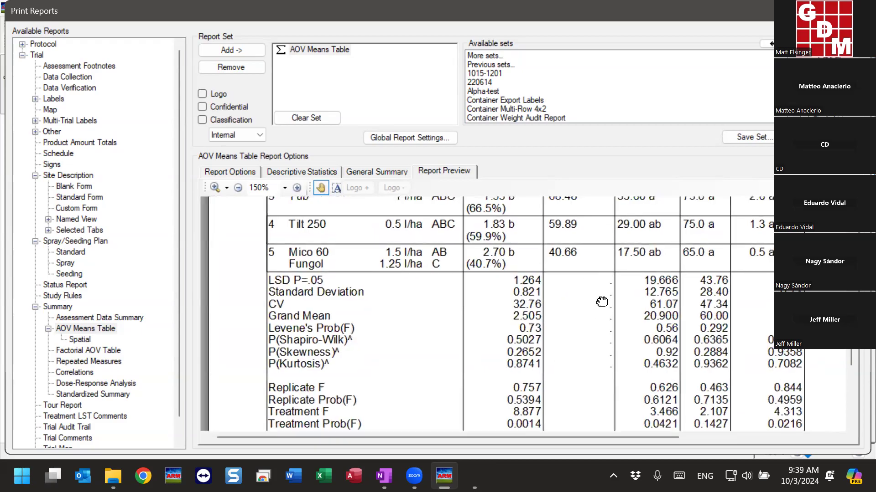
{"action": "left_click_drag", "start_coordinate": [602, 302], "coordinate": [607, 398]}
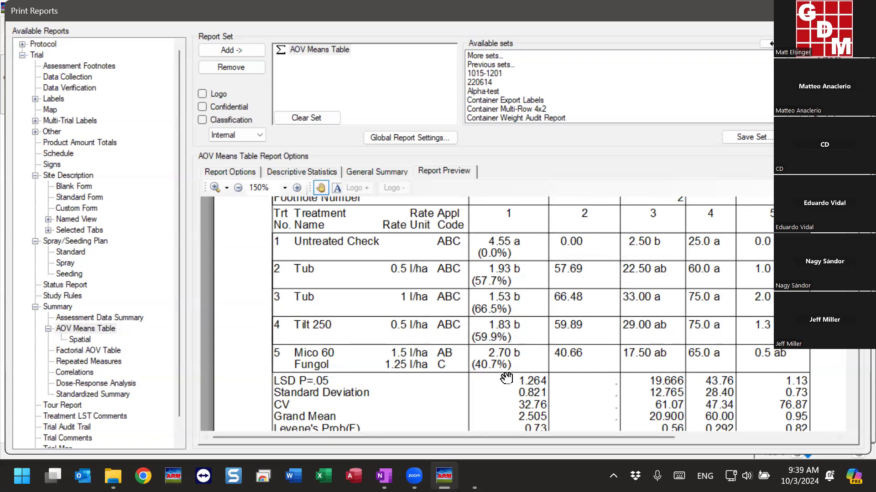
{"action": "left_click_drag", "start_coordinate": [520, 365], "coordinate": [518, 332]}
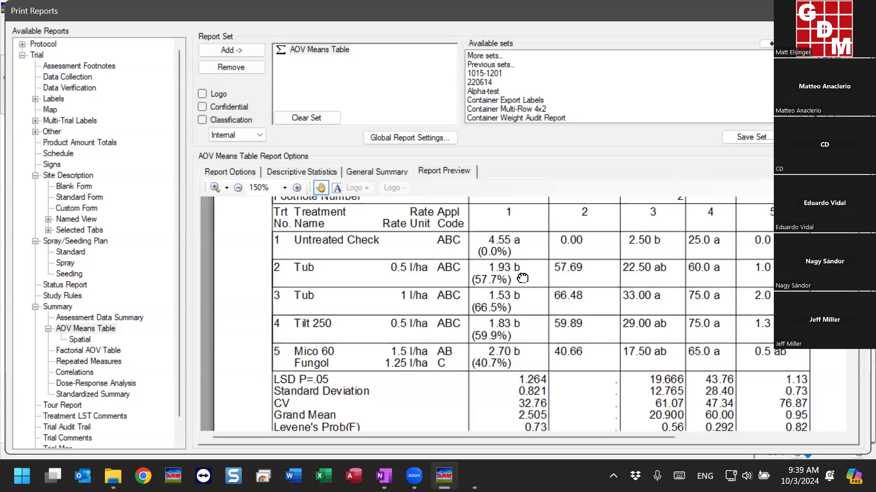
{"action": "scroll", "coordinate": [524, 222], "scroll_direction": "up", "scroll_amount": 2}
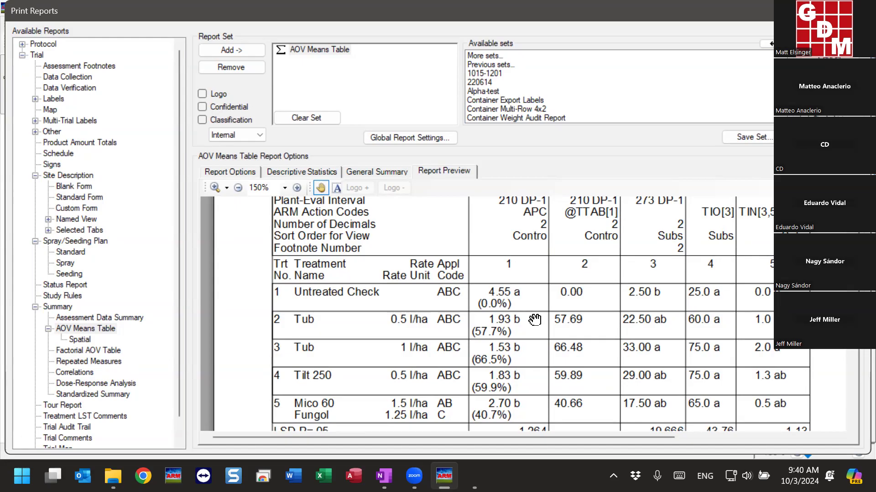
{"action": "left_click_drag", "start_coordinate": [534, 320], "coordinate": [536, 319]}
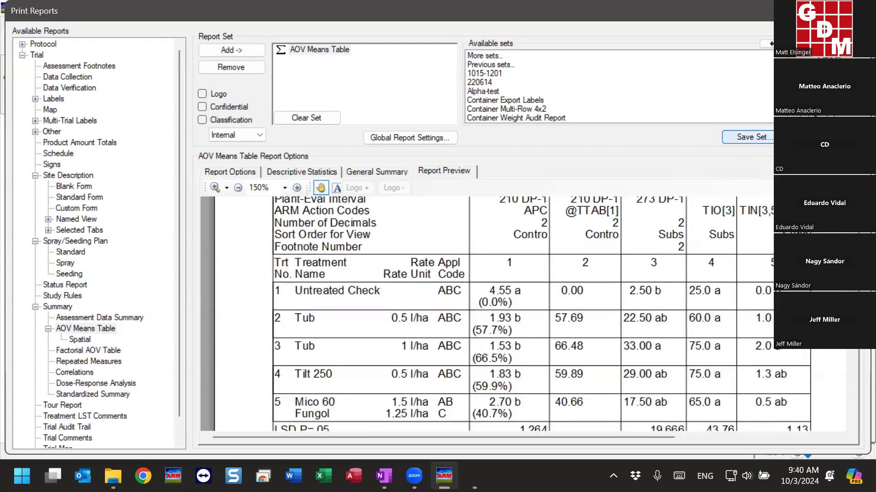
{"action": "left_click", "coordinate": [836, 58]}
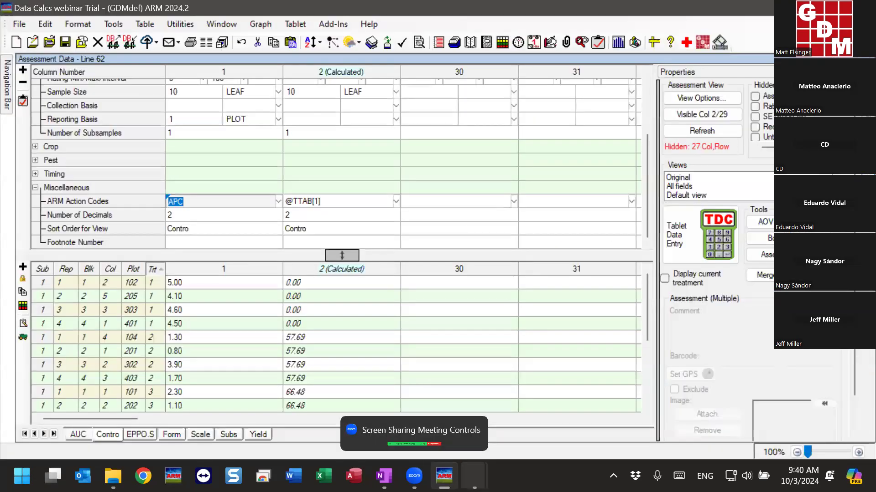
- Switch to the Data Calculations slide show and advance to the Control Corrections slide on Henderson-Tilton and Schneider-Orelli
{"action": "mouse_move", "coordinate": [474, 476]}
{"action": "left_click", "coordinate": [570, 416]}
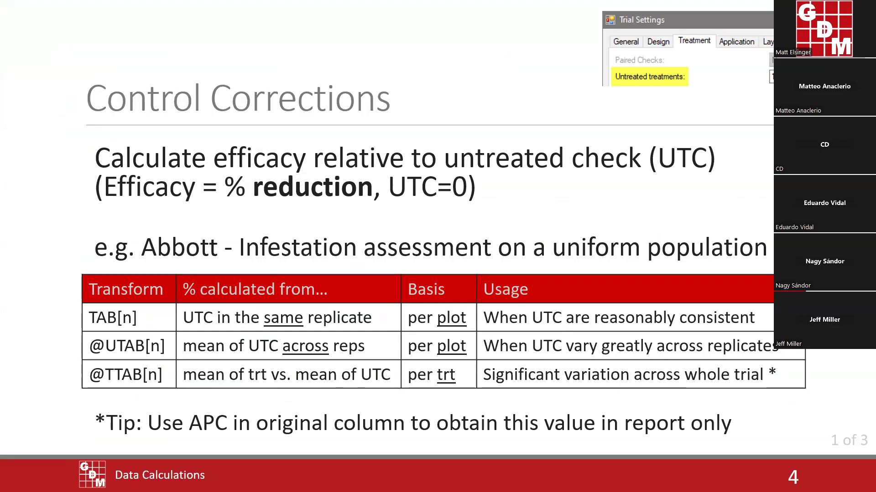
{"action": "key", "text": "Right"}
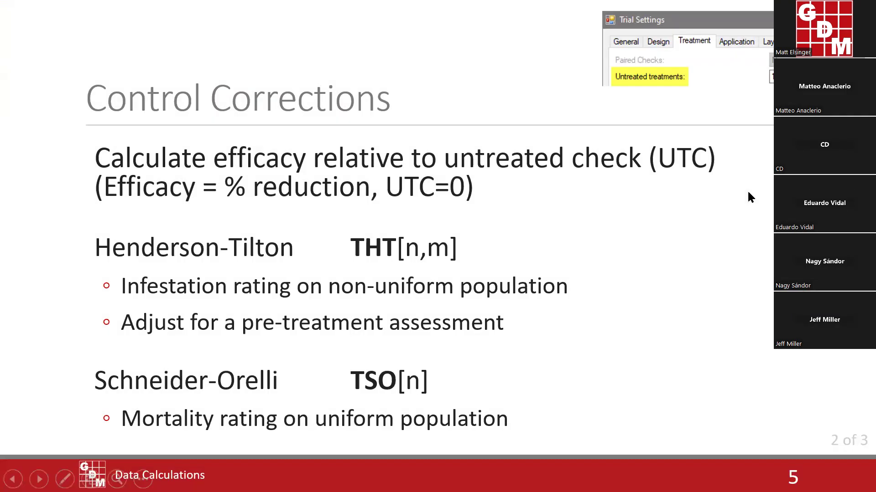
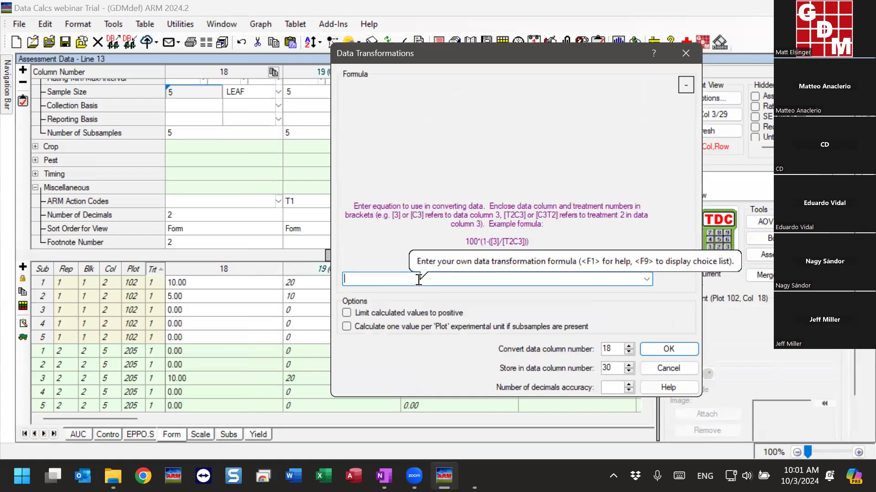
- Enter and apply a custom formula dividing column 18 by its Sample Size field (EBS), storing the result in data column 30
{"action": "type", "text": "]"}
{"action": "key", "text": "Left"}
{"action": "key", "text": "Left"}
{"action": "key", "text": "Left"}
{"action": "type", "text": "C"}
{"action": "key", "text": "End"}
{"action": "type", "text": "/[]"}
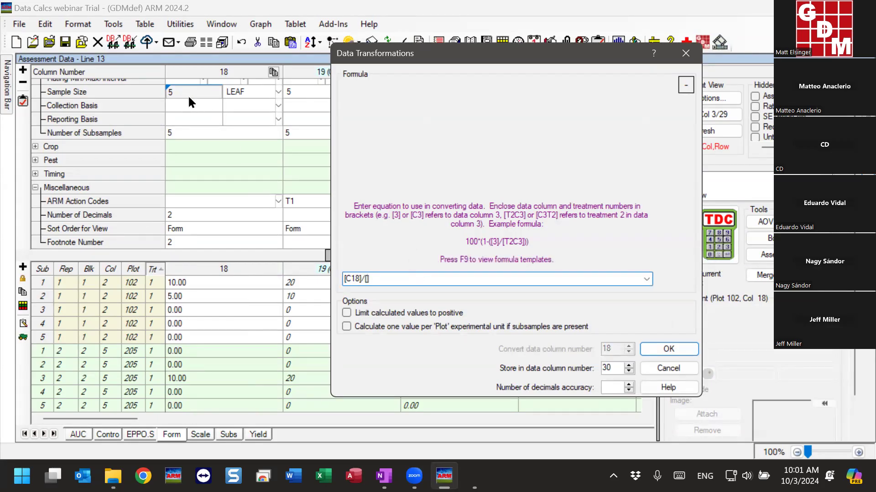
{"action": "type", "text": "C18"}
{"action": "type", "text": "]"}
{"action": "type", "text": "EBS"}
{"action": "left_click_drag", "start_coordinate": [385, 279], "coordinate": [399, 278]}
{"action": "left_click", "coordinate": [668, 349]}
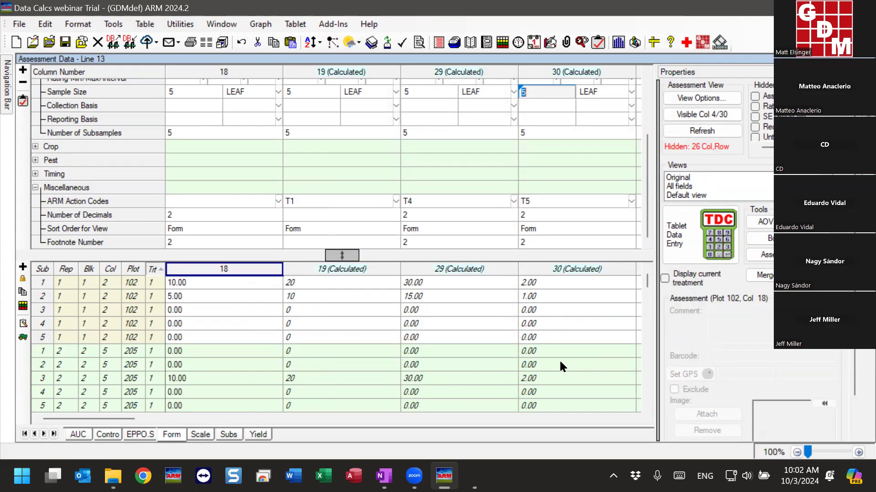
- Look up the field ID of column 18's Sample Size in its field information and close the information window
{"action": "left_click", "coordinate": [181, 90]}
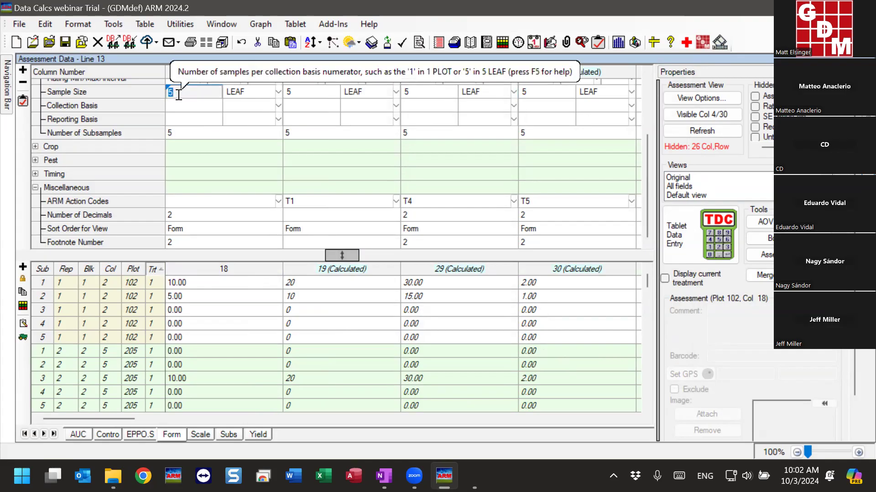
{"action": "left_click", "coordinate": [193, 94]}
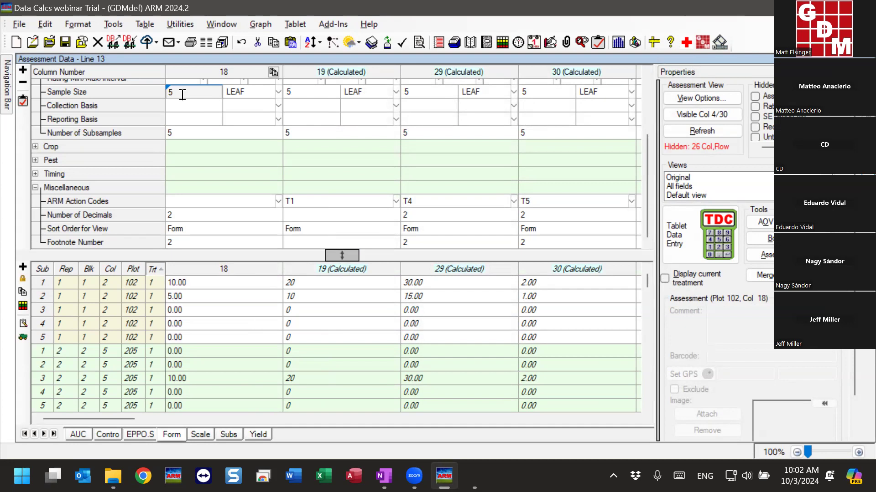
{"action": "key", "text": "ctrl+F1"}
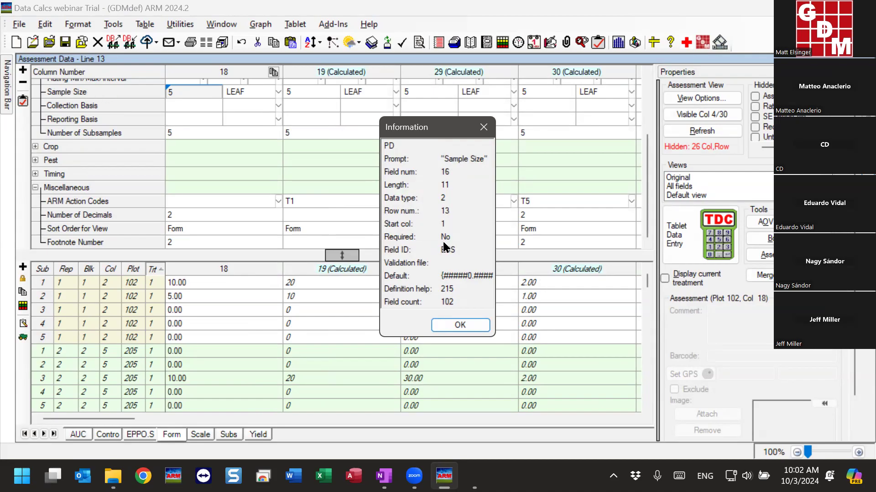
{"action": "left_click", "coordinate": [454, 253]}
{"action": "left_click", "coordinate": [457, 325]}
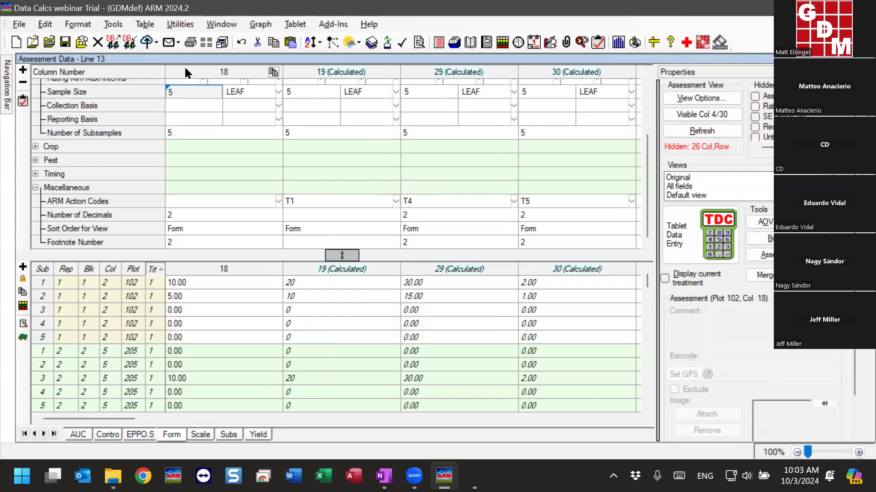
{"action": "key", "text": "ctrl+F1"}
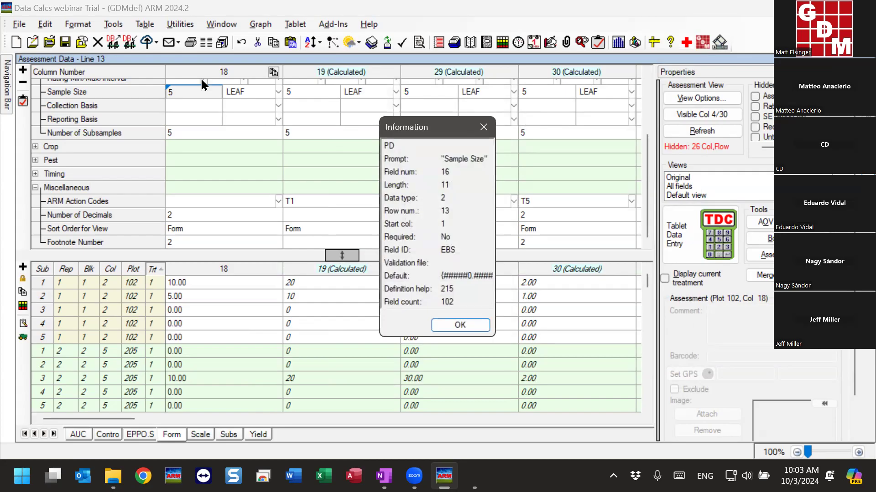
{"action": "left_click", "coordinate": [444, 252]}
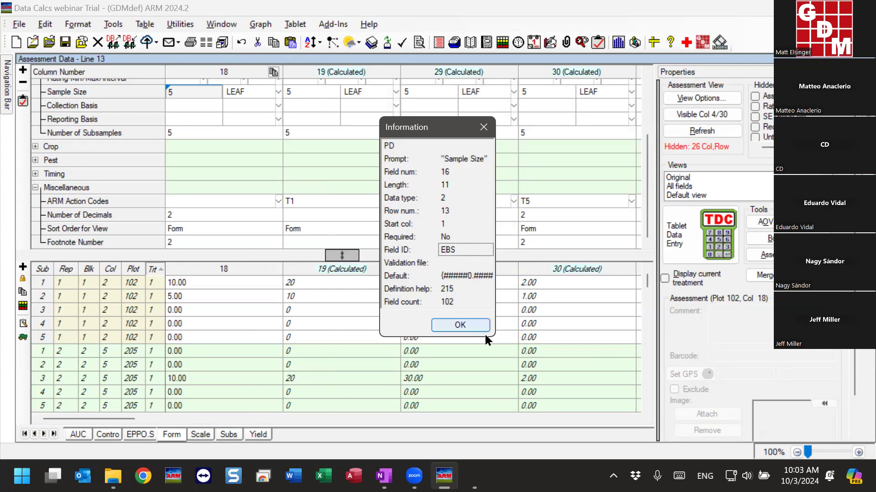
{"action": "left_click", "coordinate": [472, 322]}
- Start a custom-formula data transformation of column 18 from its subsample 3 value in plot 102 and request the formula templates
{"action": "left_click", "coordinate": [206, 311]}
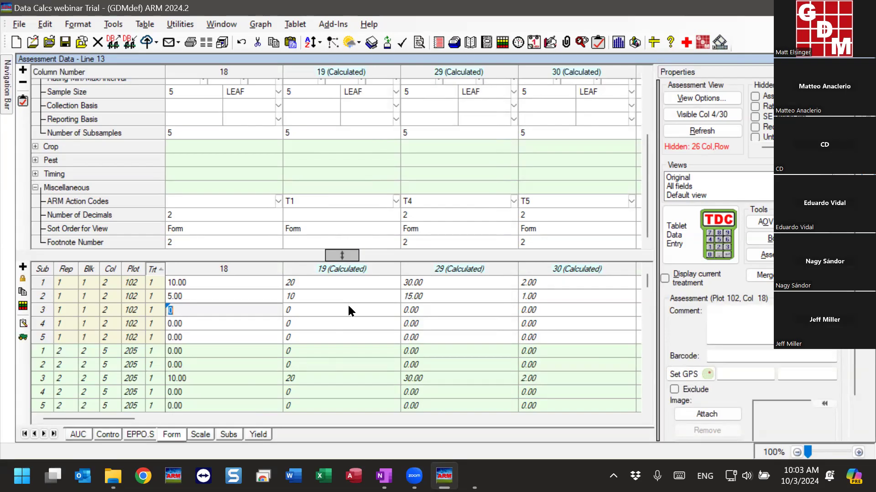
{"action": "left_click", "coordinate": [112, 24]}
{"action": "left_click", "coordinate": [142, 111]}
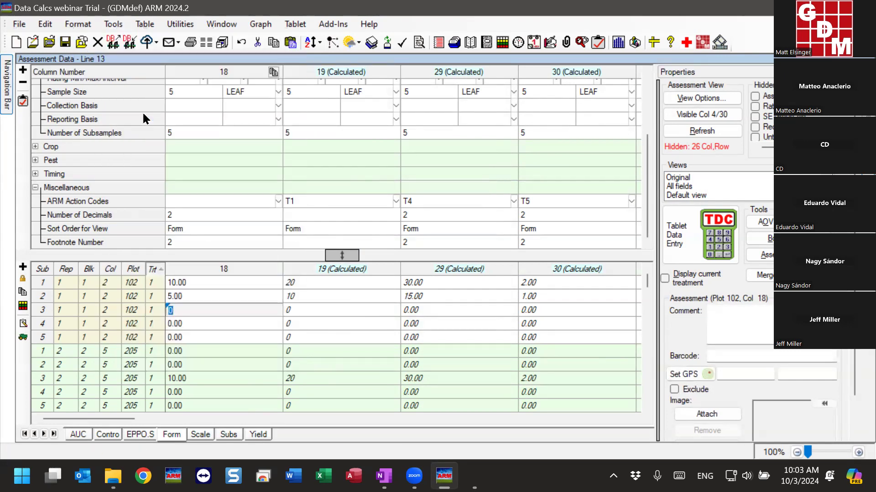
{"action": "left_click", "coordinate": [337, 282]}
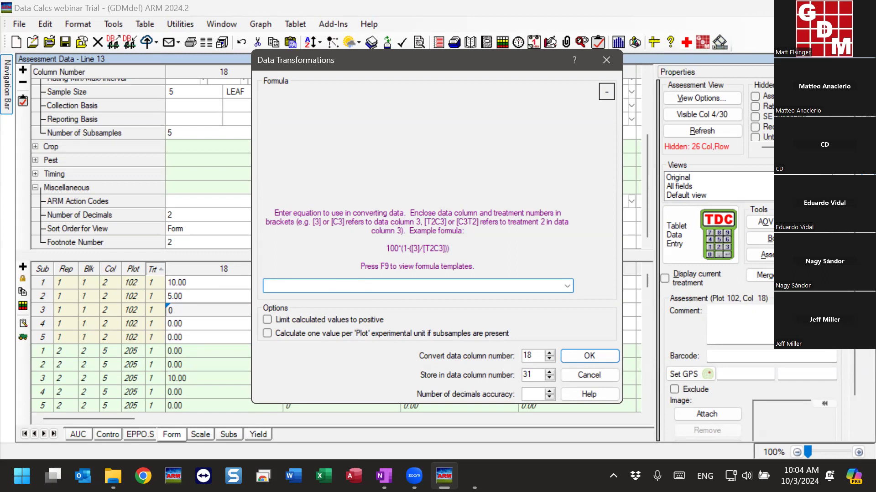
{"action": "key", "text": "F9"}
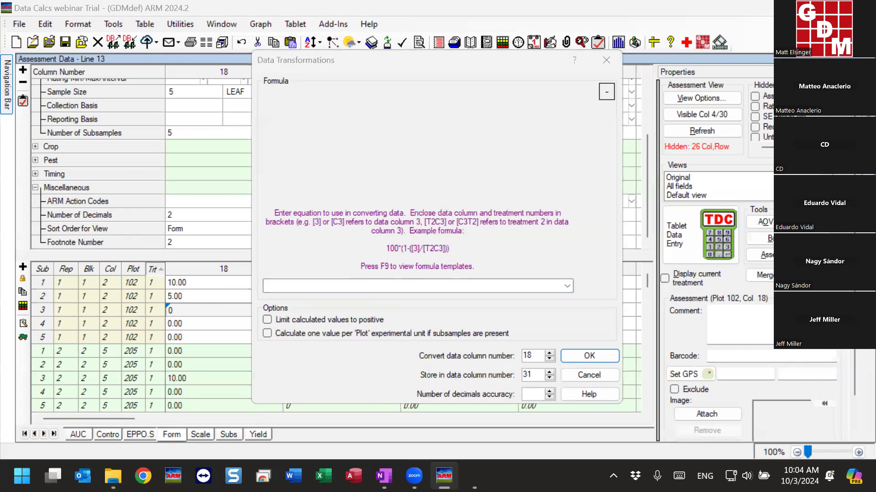